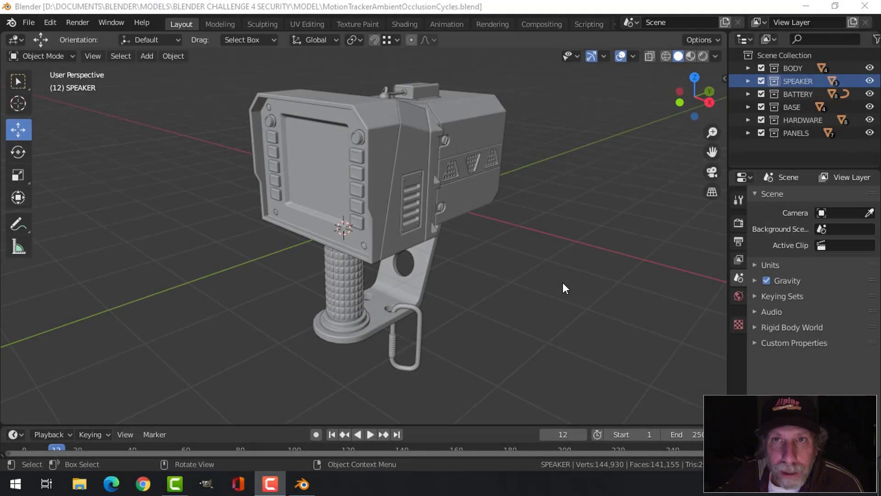
Step: Toggle the BODY collection's visibility and select its four body objects in turn
{"action": "middle_click_drag", "start_coordinate": [555, 280], "coordinate": [541, 267]}
{"action": "scroll", "coordinate": [541, 268], "scroll_direction": "up", "scroll_amount": 3}
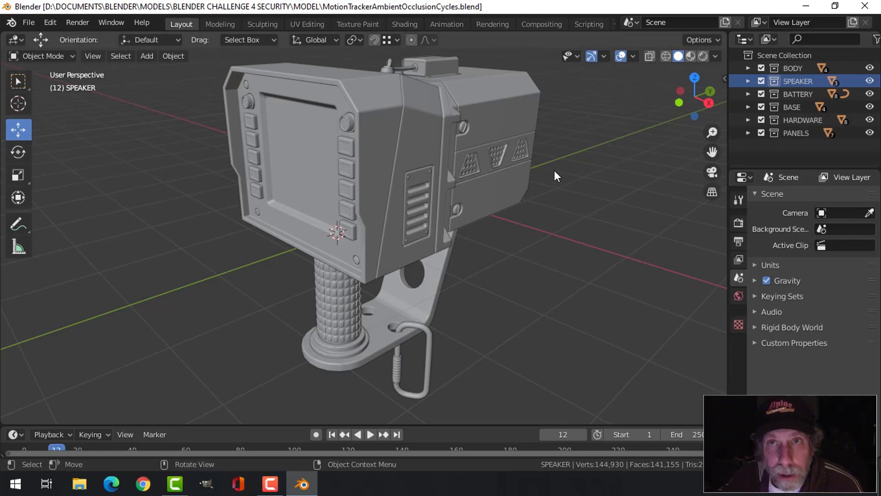
{"action": "middle_click_drag", "start_coordinate": [557, 175], "coordinate": [579, 188]}
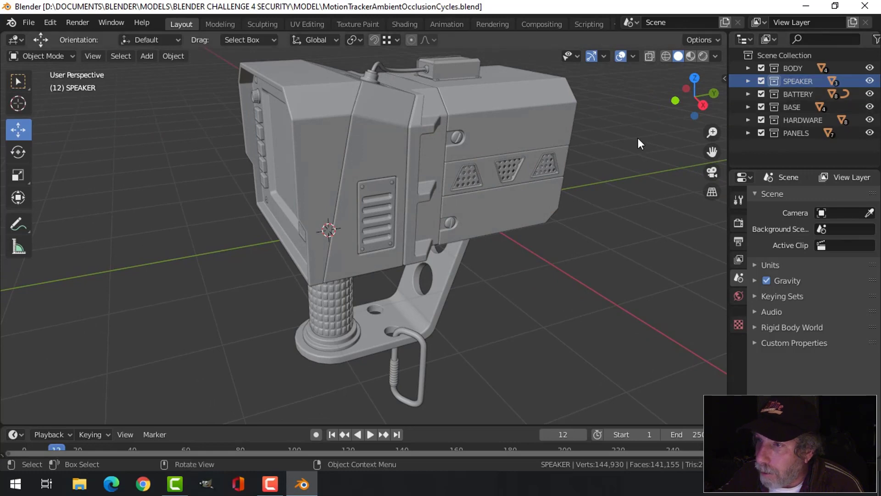
{"action": "middle_click_drag", "start_coordinate": [638, 137], "coordinate": [592, 156]}
{"action": "left_click", "coordinate": [760, 67]}
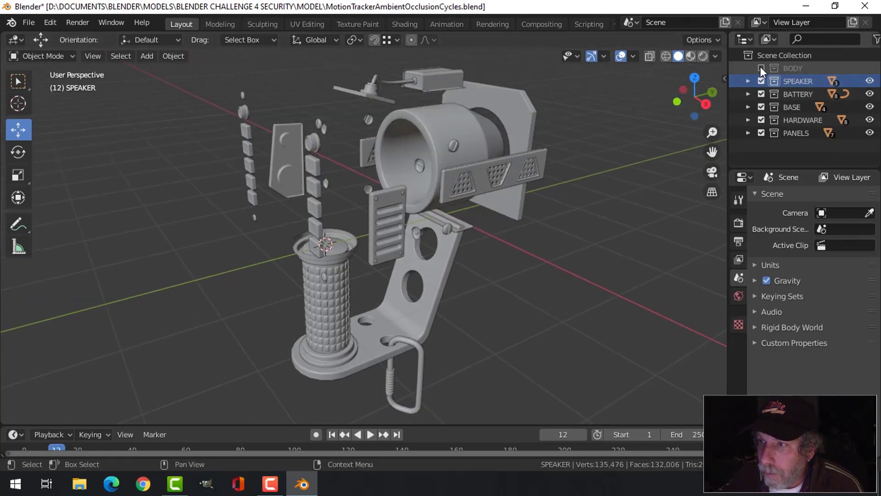
{"action": "left_click", "coordinate": [760, 67]}
{"action": "left_click", "coordinate": [749, 68]}
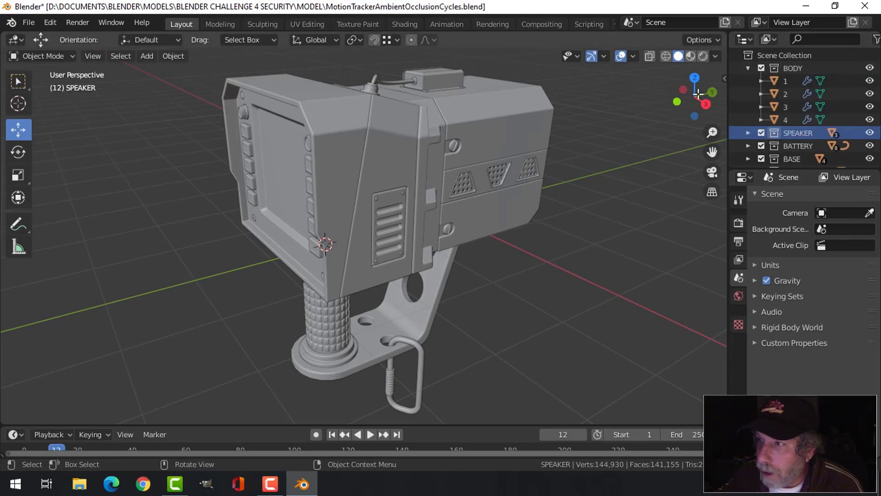
{"action": "left_click", "coordinate": [797, 79]}
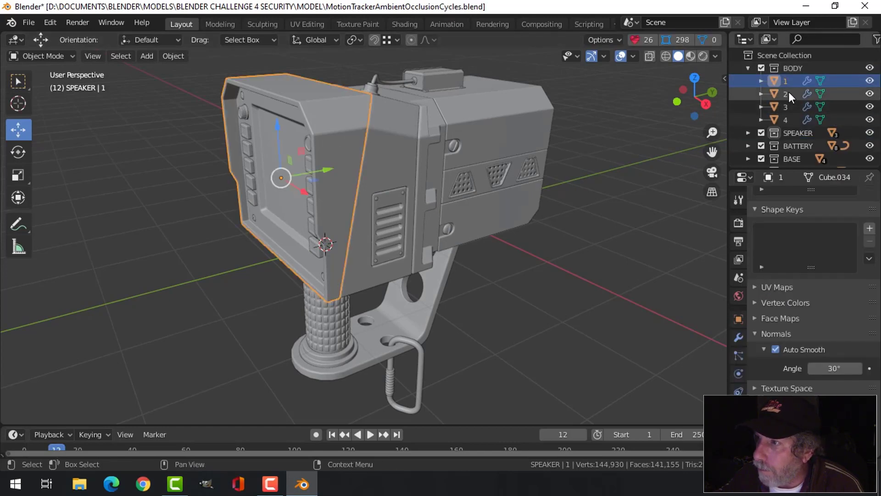
{"action": "left_click", "coordinate": [789, 93]}
{"action": "left_click", "coordinate": [793, 106]}
{"action": "left_click", "coordinate": [791, 115]}
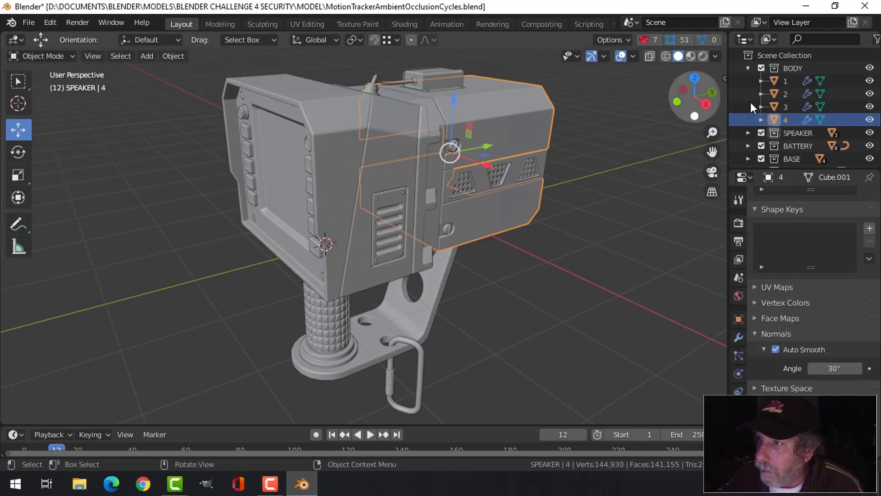
{"action": "left_click", "coordinate": [749, 68]}
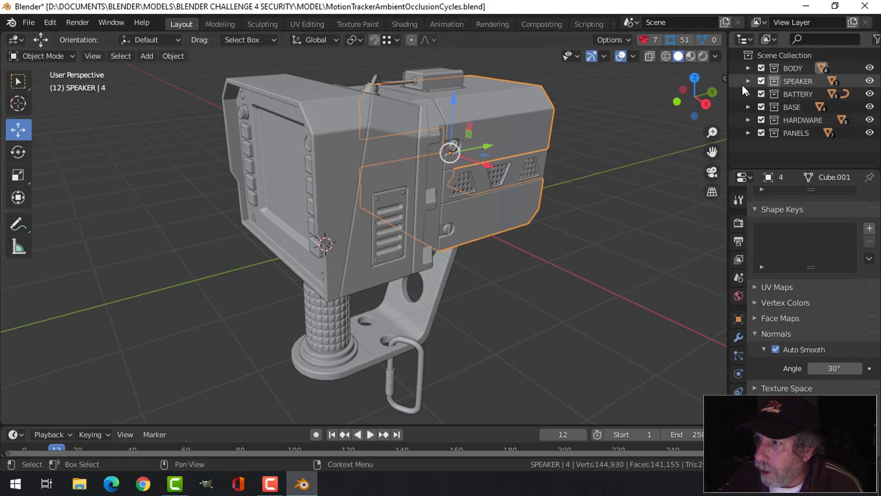
Step: Isolate the SPEAKER collection and select the speaker grille on the model
{"action": "mouse_move", "coordinate": [714, 99]}
{"action": "left_mouse_down"}
{"action": "mouse_move", "coordinate": [535, 146]}
{"action": "mouse_move", "coordinate": [721, 107]}
{"action": "left_mouse_up"}
{"action": "left_click", "coordinate": [761, 81]}
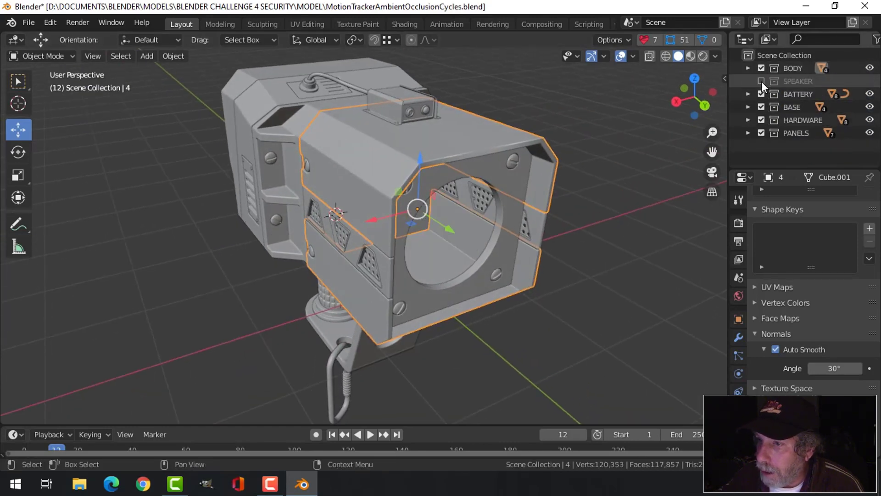
{"action": "left_click", "coordinate": [762, 81]}
{"action": "left_click", "coordinate": [793, 81]}
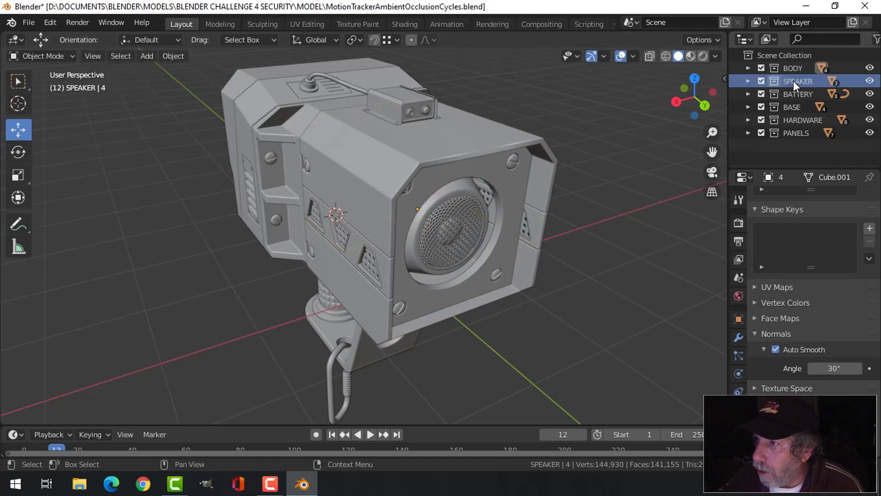
{"action": "right_click", "coordinate": [794, 81]}
{"action": "mouse_move", "coordinate": [739, 212]}
{"action": "left_click", "coordinate": [631, 211]}
{"action": "left_click", "coordinate": [428, 201]}
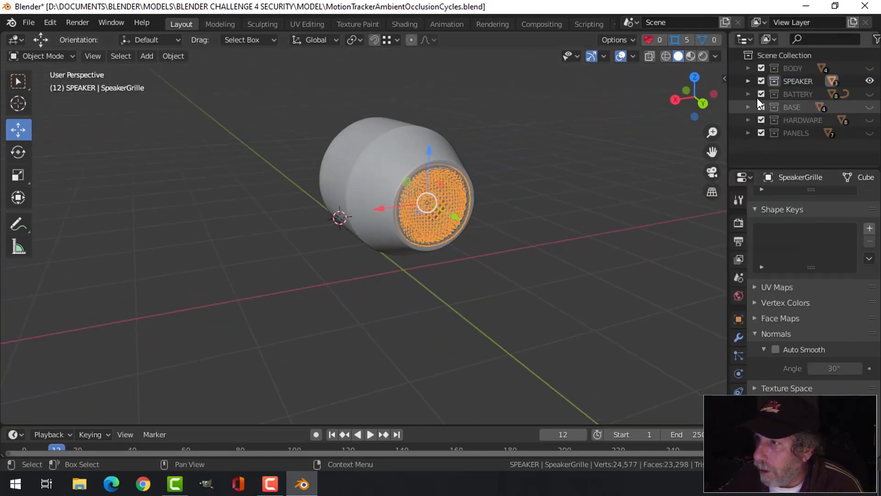
Step: Browse the SPEAKER and BODY object lists, then show all collections again
{"action": "left_click", "coordinate": [749, 80]}
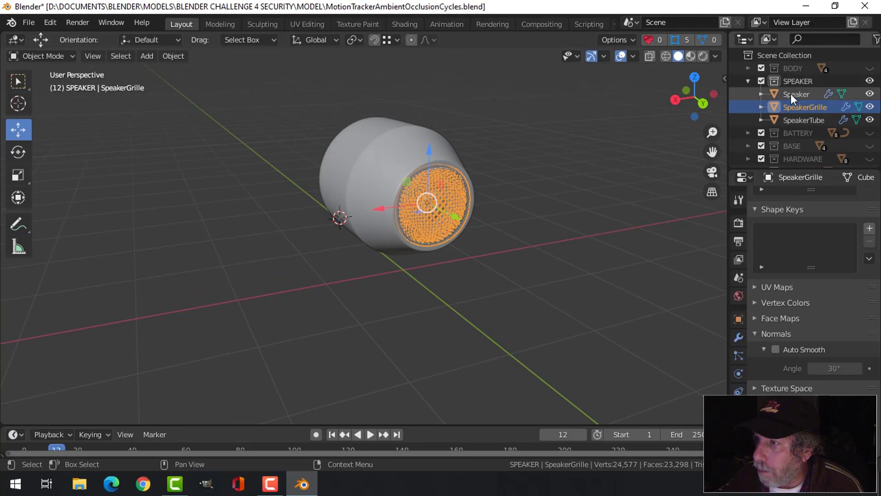
{"action": "left_click", "coordinate": [748, 81]}
{"action": "left_click", "coordinate": [748, 68]}
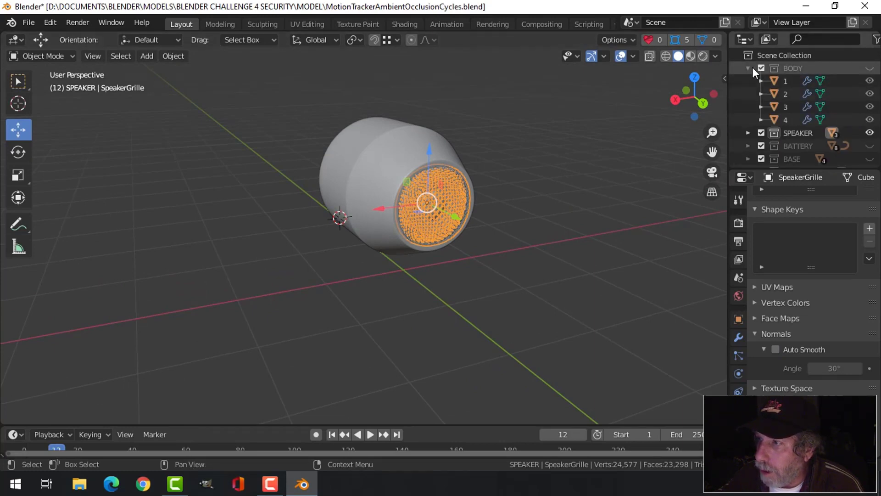
{"action": "left_click", "coordinate": [748, 68]}
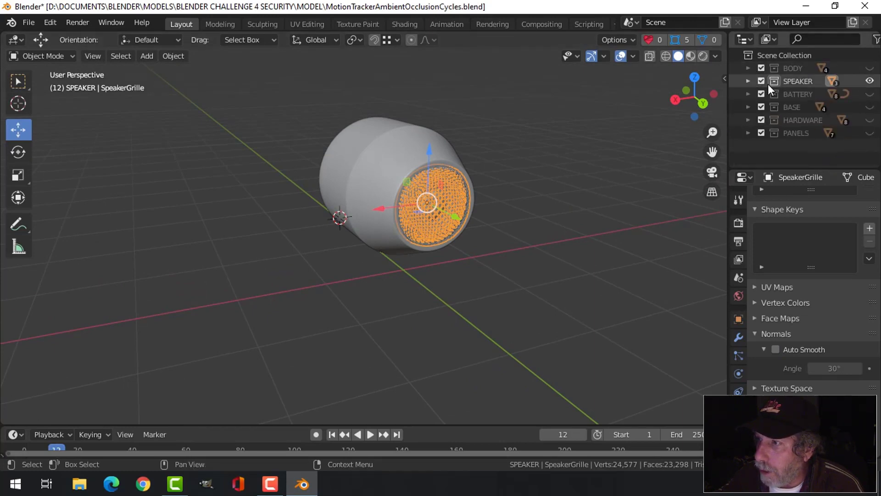
{"action": "right_click", "coordinate": [798, 81]}
{"action": "mouse_move", "coordinate": [749, 216]}
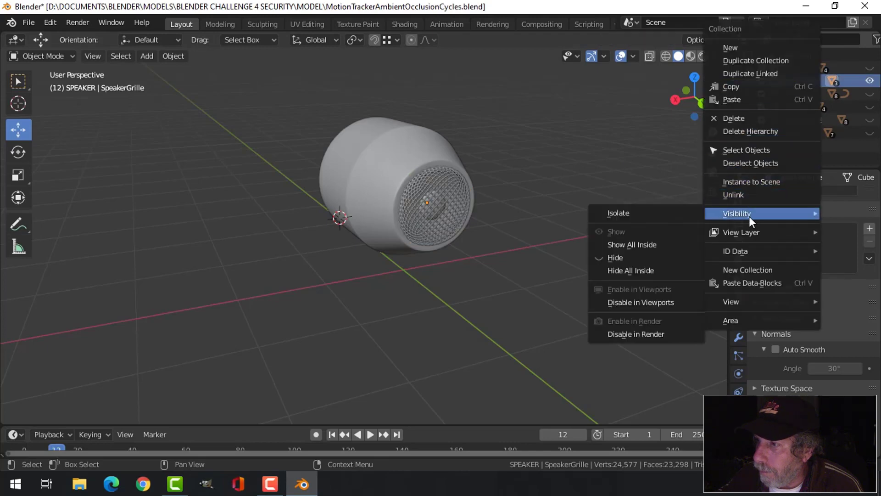
{"action": "left_click", "coordinate": [655, 215]}
Step: Toggle the BASE collection and select BaseEnds, BaseHandle and BaseMetal in turn
{"action": "middle_click_drag", "start_coordinate": [636, 162], "coordinate": [656, 156]}
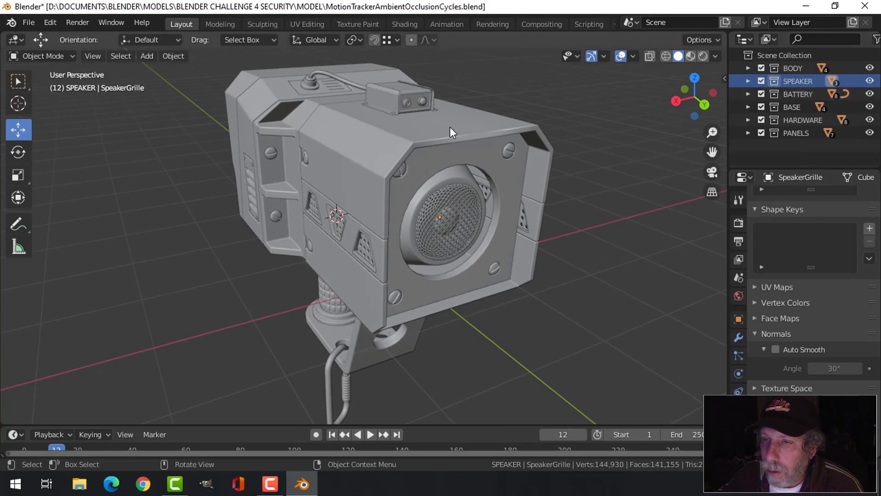
{"action": "middle_click_drag", "start_coordinate": [453, 130], "coordinate": [287, 85]}
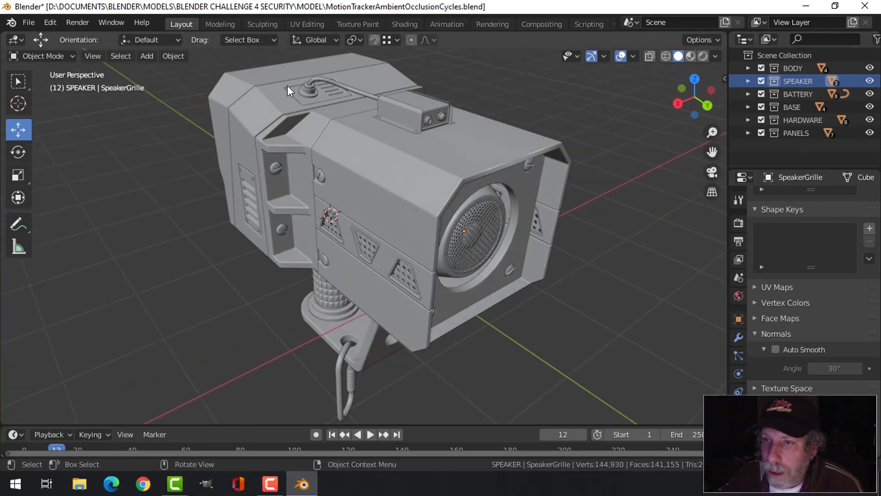
{"action": "left_click", "coordinate": [762, 107]}
{"action": "middle_click_drag", "start_coordinate": [462, 279], "coordinate": [521, 224]}
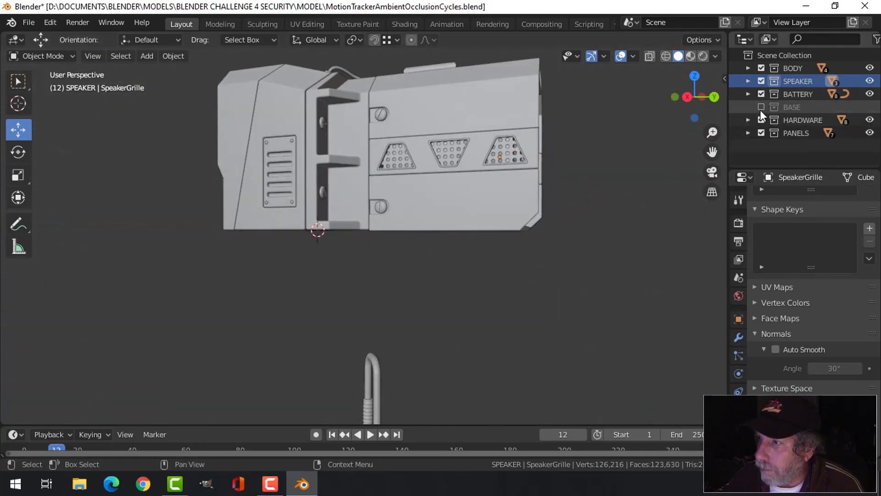
{"action": "left_click", "coordinate": [761, 107]}
{"action": "left_click", "coordinate": [749, 107]}
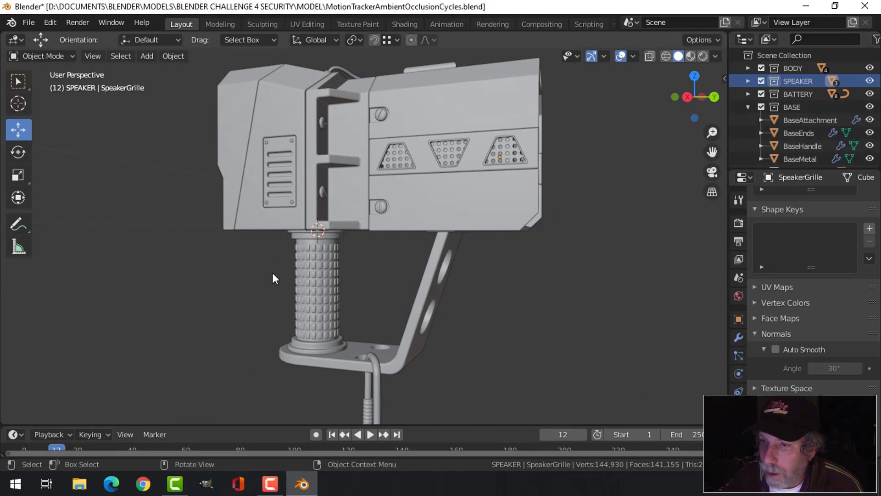
{"action": "left_click", "coordinate": [335, 236]}
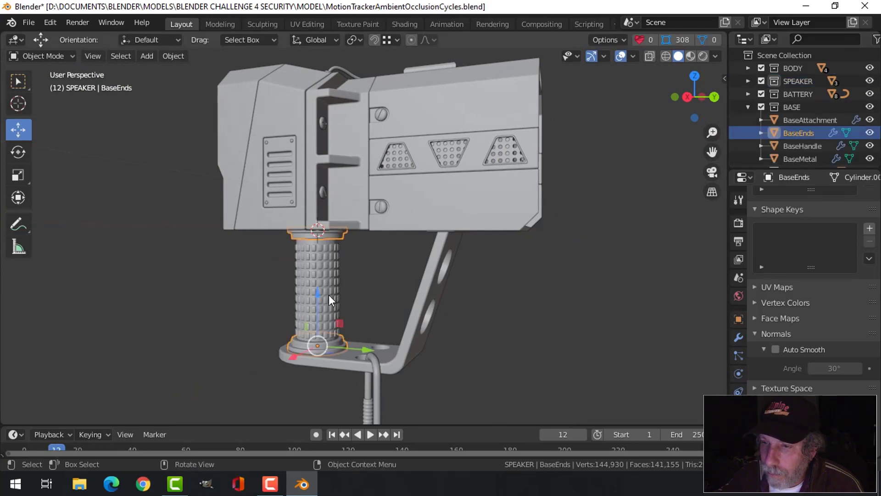
{"action": "left_click", "coordinate": [340, 271]}
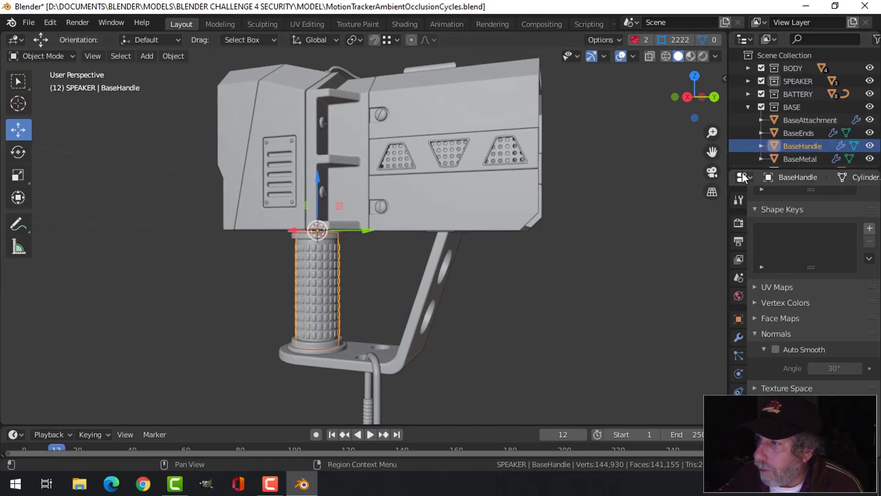
{"action": "left_click", "coordinate": [429, 266]}
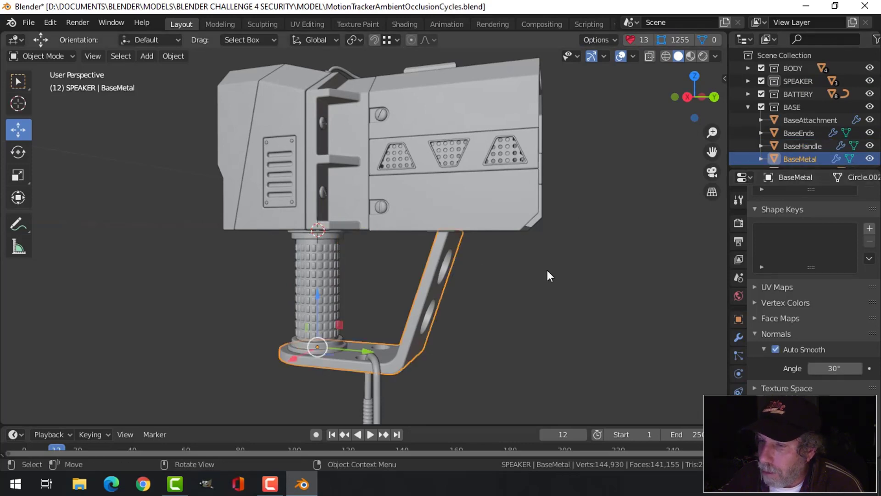
{"action": "middle_click_drag", "start_coordinate": [547, 272], "coordinate": [565, 280]}
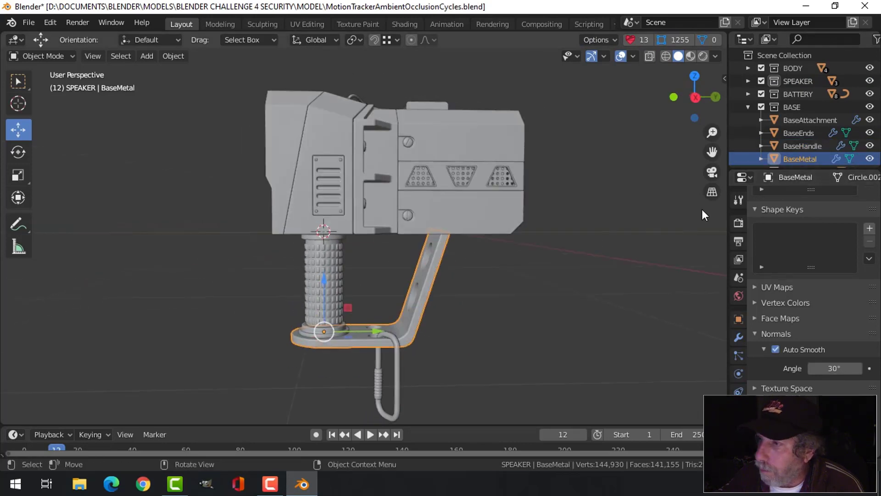
{"action": "left_click", "coordinate": [749, 107]}
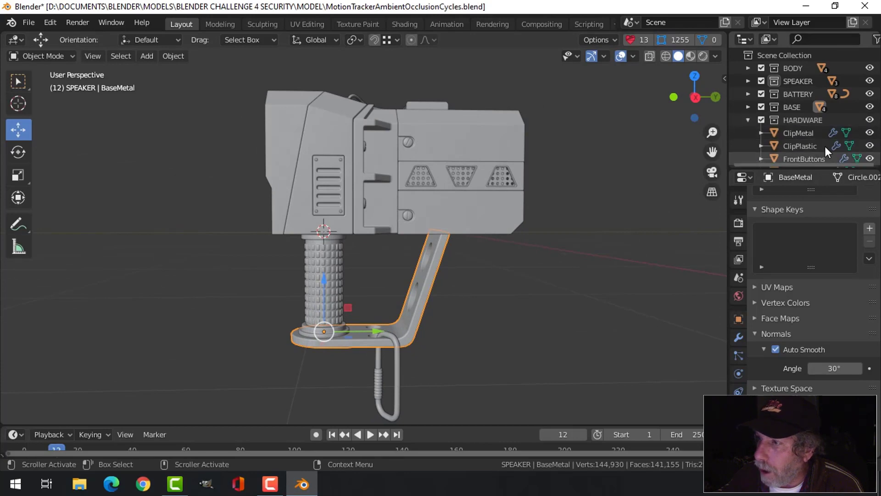
Step: Select the clip parts ClipMetal and ClipPlastic, then the FrontButtons object
{"action": "middle_click_drag", "start_coordinate": [568, 216], "coordinate": [535, 247]}
{"action": "left_click", "coordinate": [528, 260]}
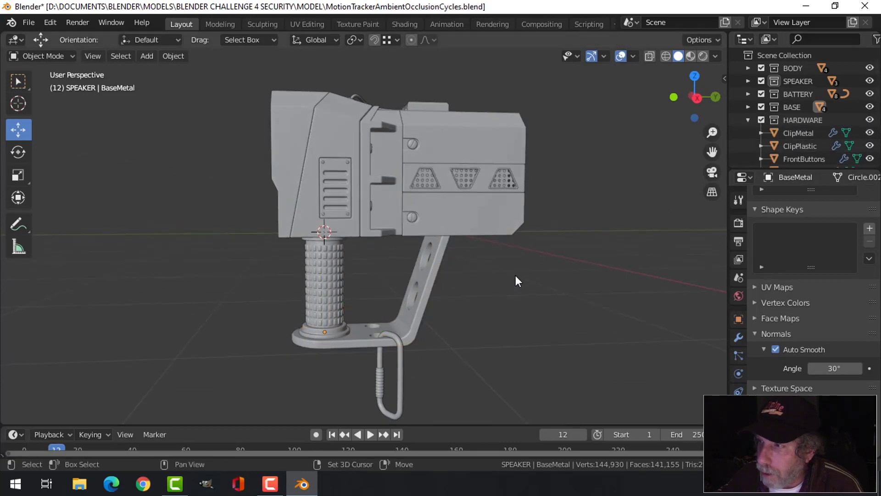
{"action": "left_click", "coordinate": [797, 136]}
{"action": "middle_click_drag", "start_coordinate": [458, 360], "coordinate": [511, 302]}
{"action": "left_click", "coordinate": [400, 325]}
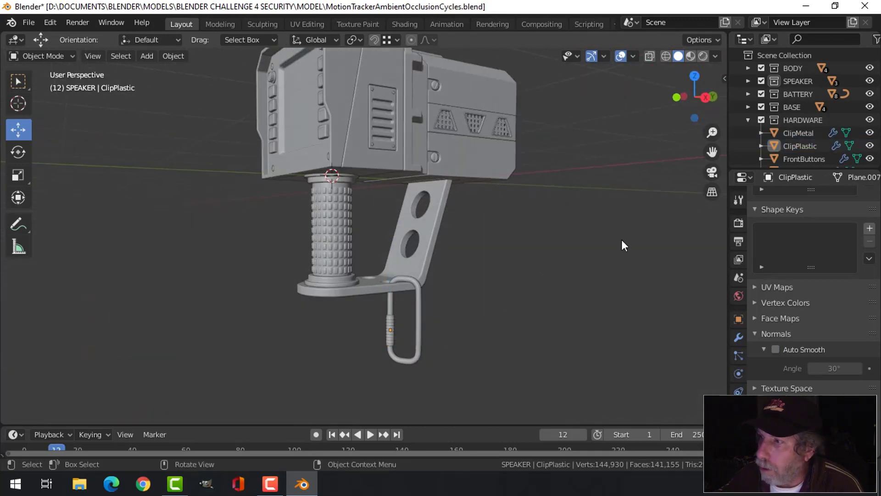
{"action": "left_click", "coordinate": [792, 155]}
Step: Select the dials FrontDial1, FrontDial2 and RSideDial2, then collapse the HARDWARE listing
{"action": "middle_click_drag", "start_coordinate": [509, 169], "coordinate": [488, 238]}
{"action": "middle_click_drag", "start_coordinate": [442, 203], "coordinate": [536, 177]}
{"action": "scroll", "coordinate": [822, 153], "scroll_direction": "down", "scroll_amount": 4}
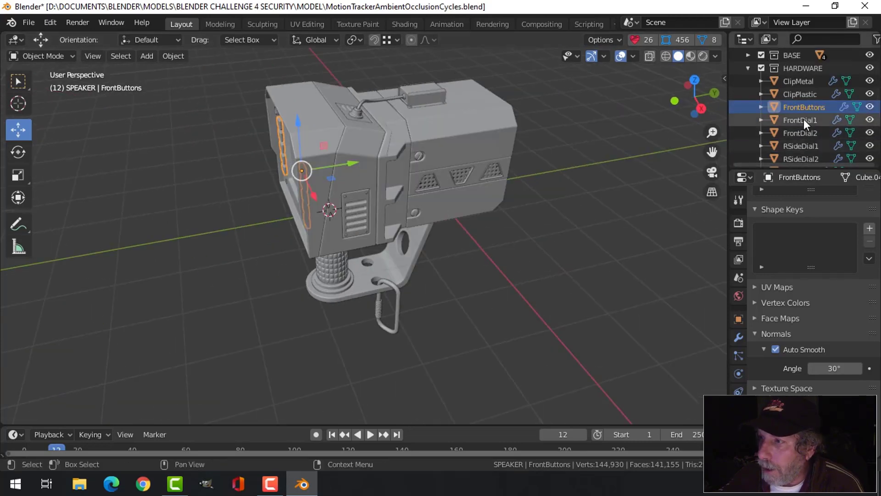
{"action": "left_click", "coordinate": [800, 120]}
{"action": "middle_click_drag", "start_coordinate": [325, 256], "coordinate": [384, 197]}
{"action": "left_click", "coordinate": [451, 135]}
{"action": "middle_click_drag", "start_coordinate": [452, 136], "coordinate": [398, 200]}
{"action": "left_click", "coordinate": [381, 172]}
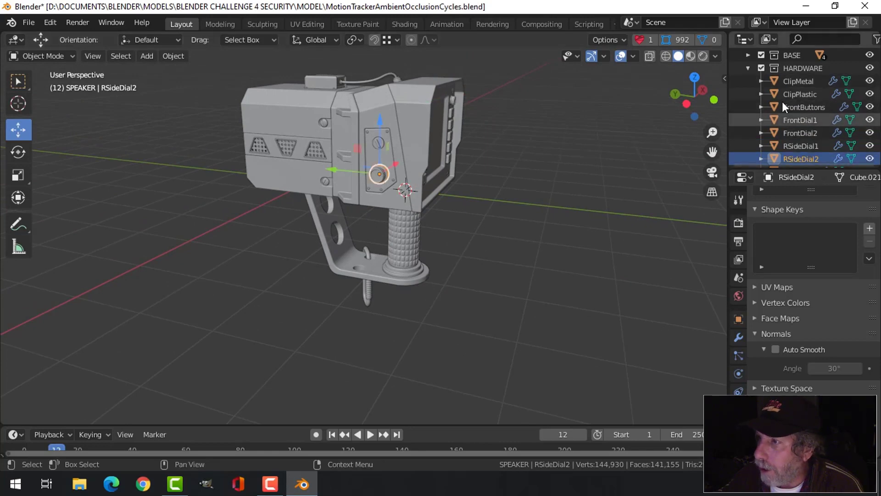
{"action": "left_click", "coordinate": [748, 68]}
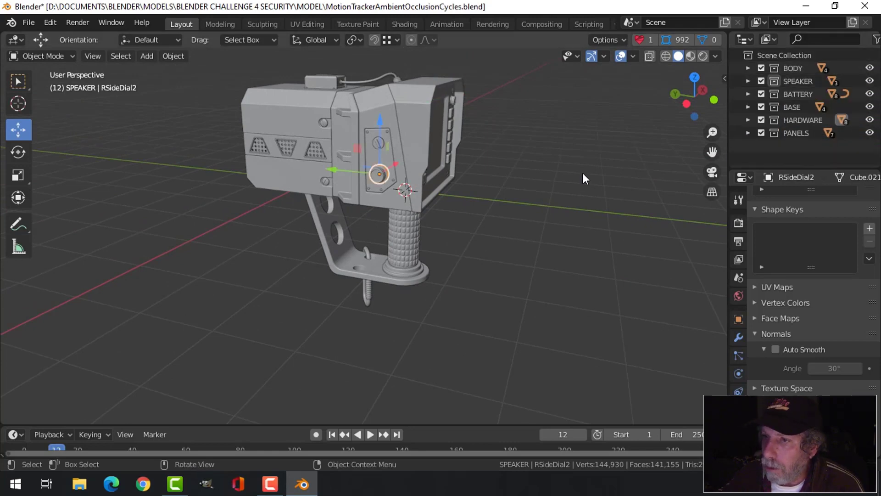
Step: Hide and restore the PANELS collection twice to inspect the vented side, then save
{"action": "middle_click_drag", "start_coordinate": [566, 159], "coordinate": [327, 133]}
{"action": "scroll", "coordinate": [326, 133], "scroll_direction": "up", "scroll_amount": 2}
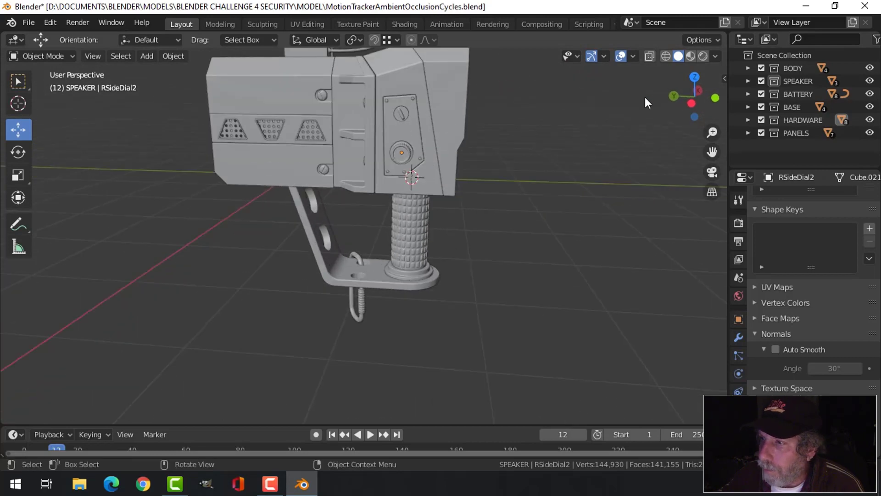
{"action": "left_click", "coordinate": [761, 132]}
{"action": "left_click", "coordinate": [760, 132]}
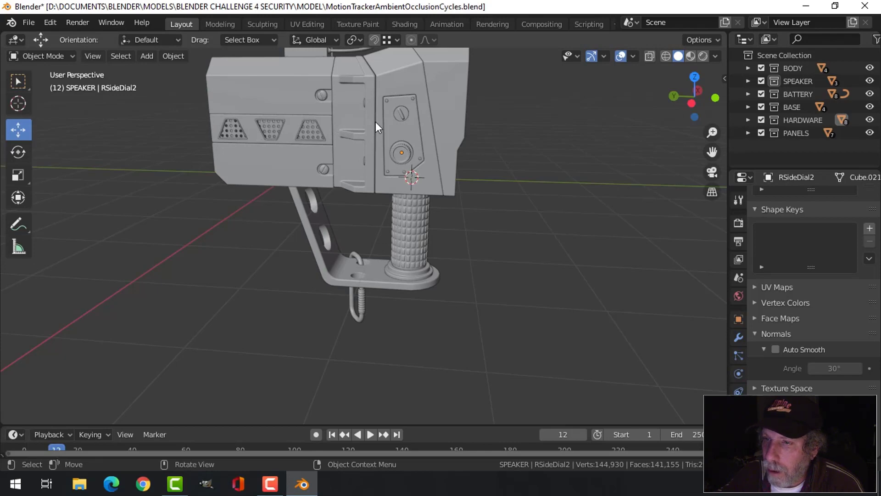
{"action": "middle_click_drag", "start_coordinate": [401, 122], "coordinate": [445, 147]}
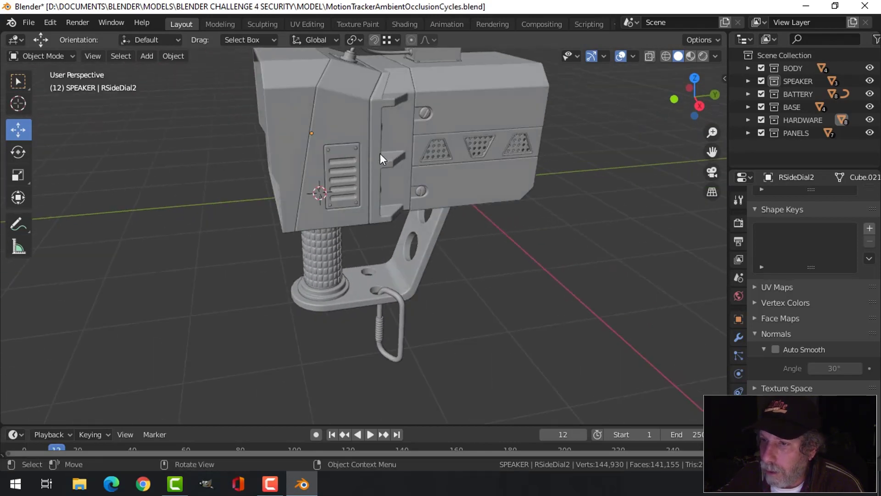
{"action": "left_click", "coordinate": [761, 132]}
{"action": "left_click", "coordinate": [761, 132]}
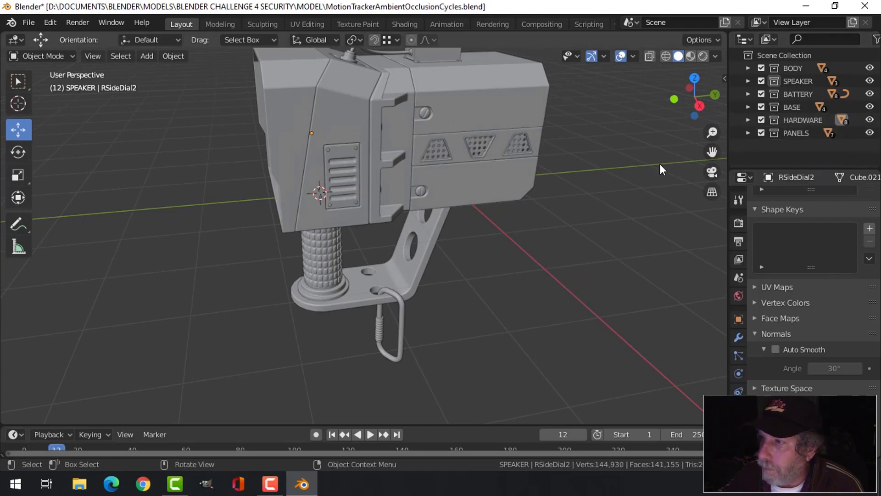
{"action": "key", "text": "ctrl+s"}
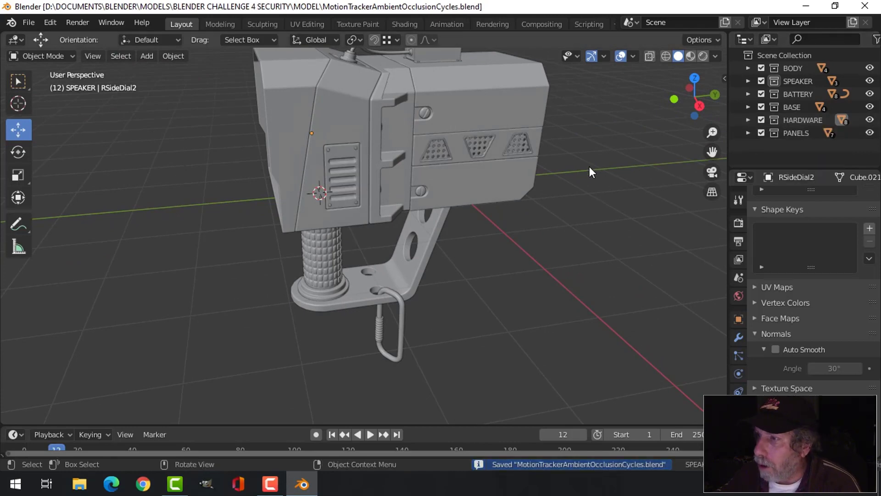
{"action": "middle_click_drag", "start_coordinate": [589, 166], "coordinate": [513, 219]}
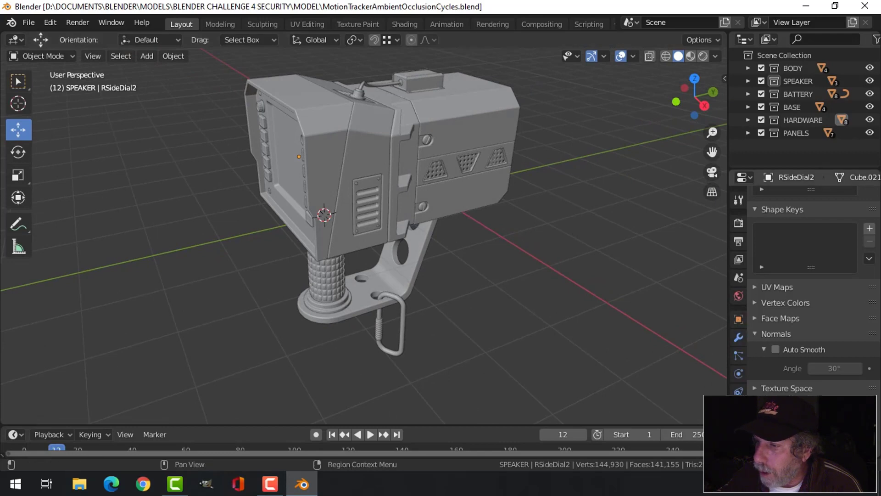
Step: Select housing part 4 and create a new default Principled BSDF material for it
{"action": "left_click", "coordinate": [470, 120]}
{"action": "left_click", "coordinate": [739, 427]}
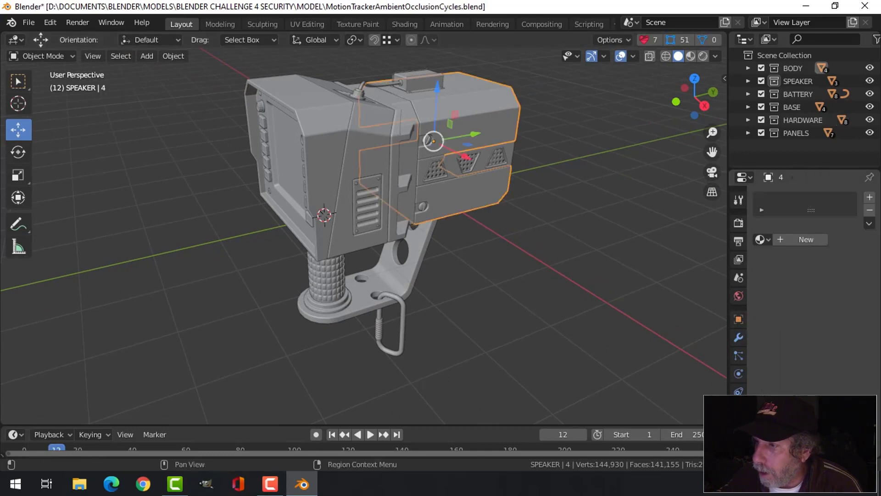
{"action": "left_click", "coordinate": [804, 239]}
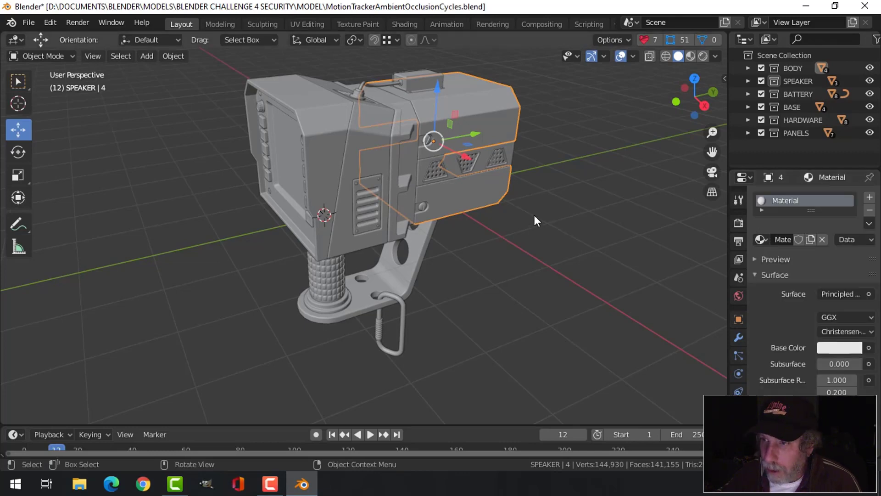
Step: Select every part with part 4 active and link its material to all of them
{"action": "key", "text": "alt+a"}
{"action": "key", "text": "a"}
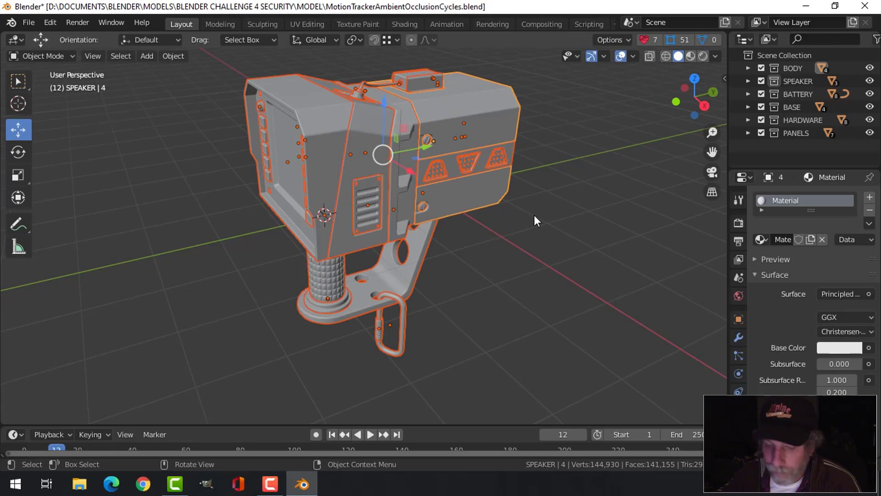
{"action": "left_click", "coordinate": [489, 114], "text": "shift"}
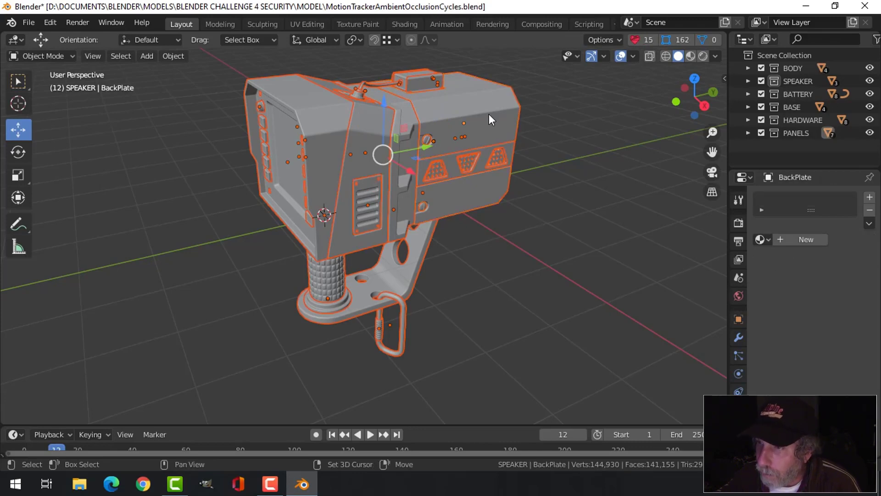
{"action": "left_click", "coordinate": [489, 114], "text": "shift"}
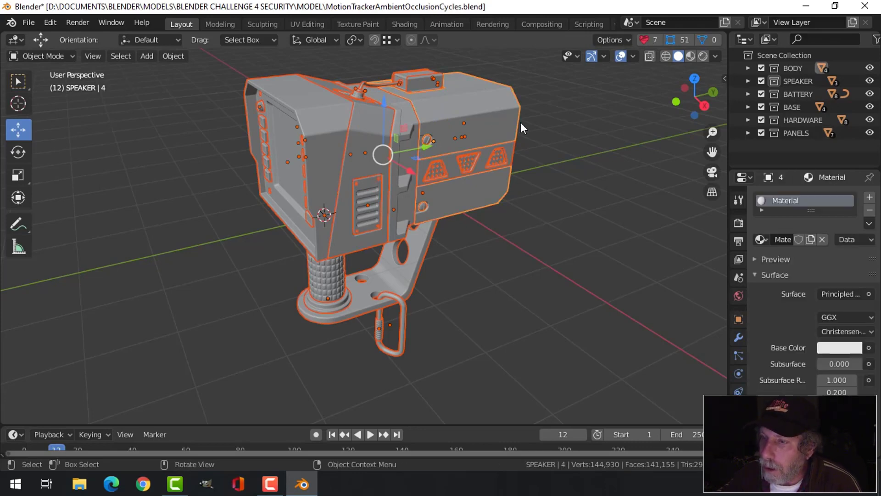
{"action": "scroll", "coordinate": [520, 122], "scroll_direction": "up", "scroll_amount": 2}
{"action": "middle_click_drag", "start_coordinate": [520, 122], "coordinate": [557, 128]}
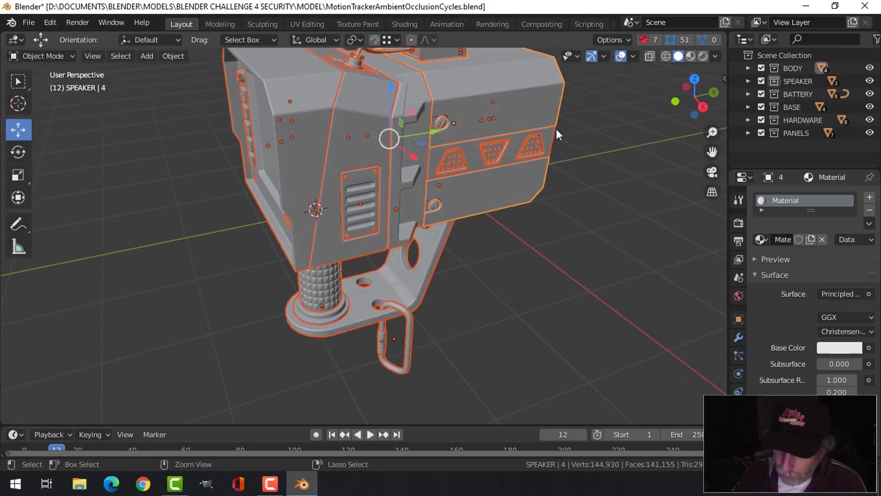
{"action": "key", "text": "ctrl+l"}
{"action": "left_click", "coordinate": [527, 163]}
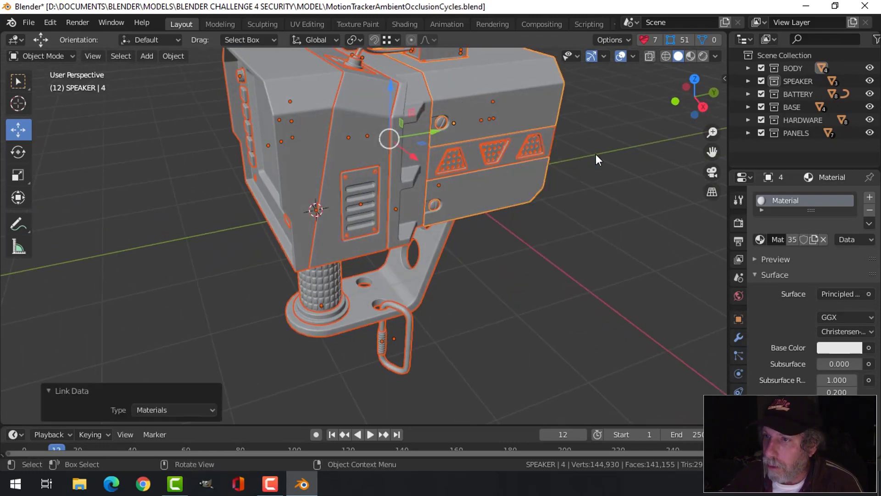
Step: Switch to Material Preview shading and rename the shared material to AmbientOcclusion
{"action": "left_click", "coordinate": [690, 56]}
{"action": "left_click", "coordinate": [357, 127]}
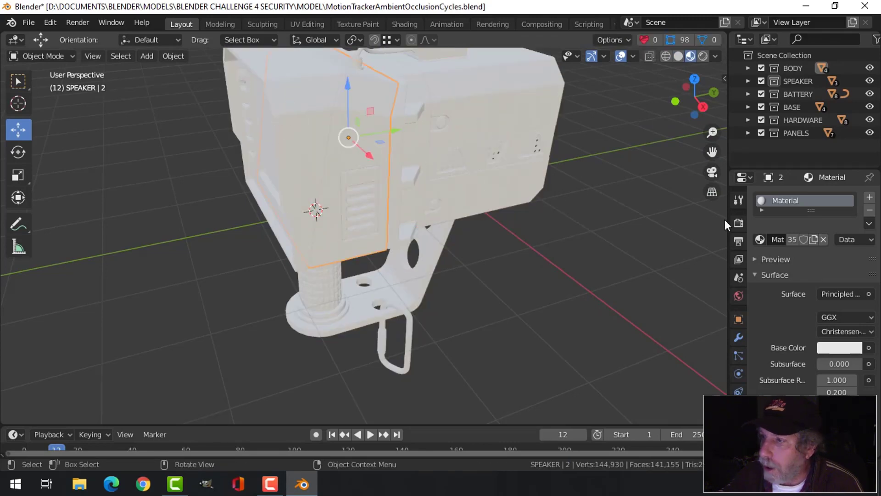
{"action": "left_click", "coordinate": [307, 111]}
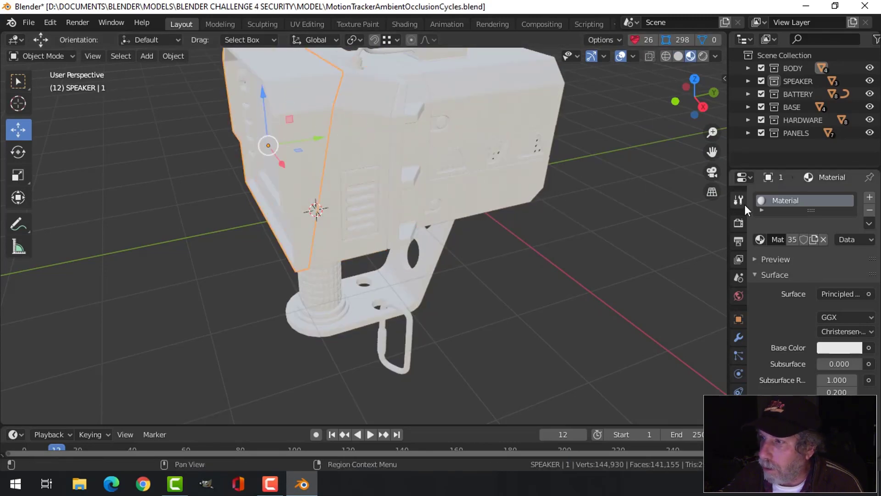
{"action": "double_click", "coordinate": [784, 200]}
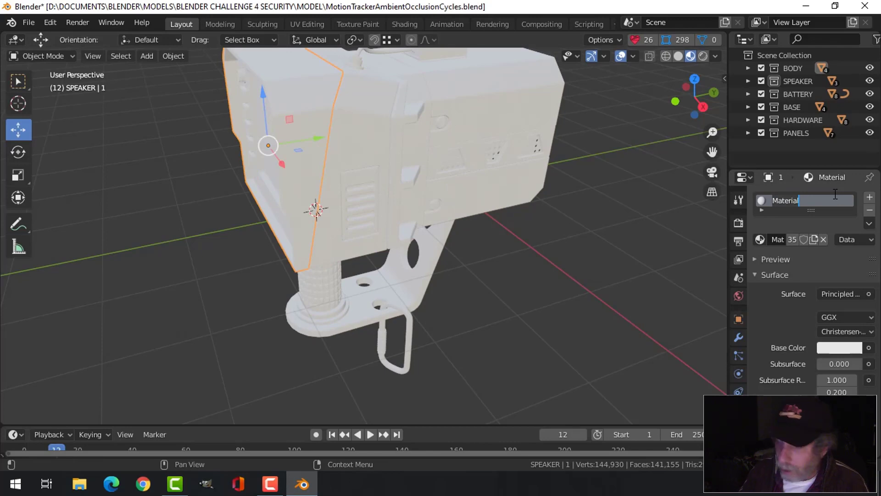
{"action": "type", "text": "Ambient"}
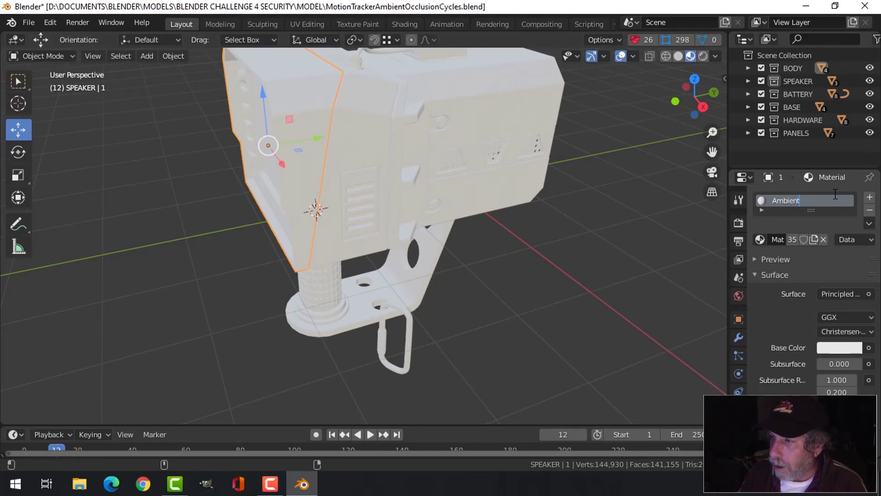
{"action": "type", "text": "COcclusion"}
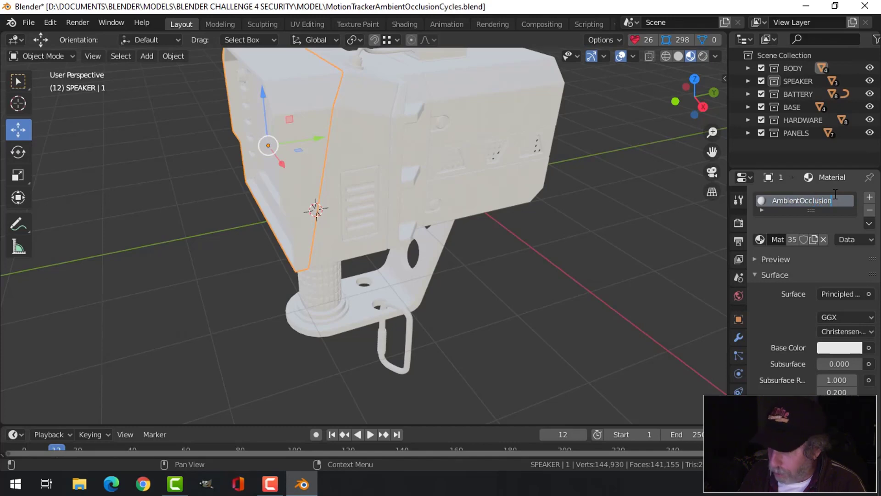
{"action": "key", "text": "Return"}
{"action": "left_click", "coordinate": [585, 202]}
{"action": "middle_click_drag", "start_coordinate": [584, 202], "coordinate": [566, 217]}
Step: Save the file, then add a new camera to the scene
{"action": "key", "text": "ctrl+s"}
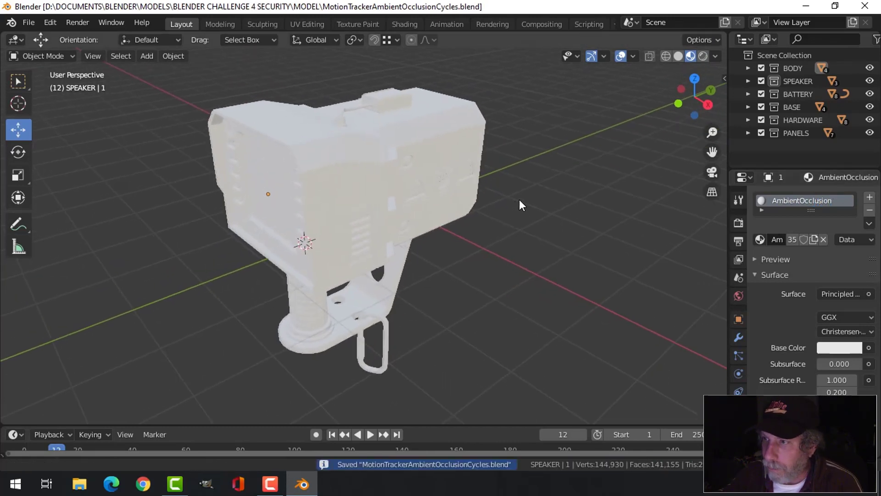
{"action": "middle_click_drag", "start_coordinate": [522, 200], "coordinate": [535, 224]}
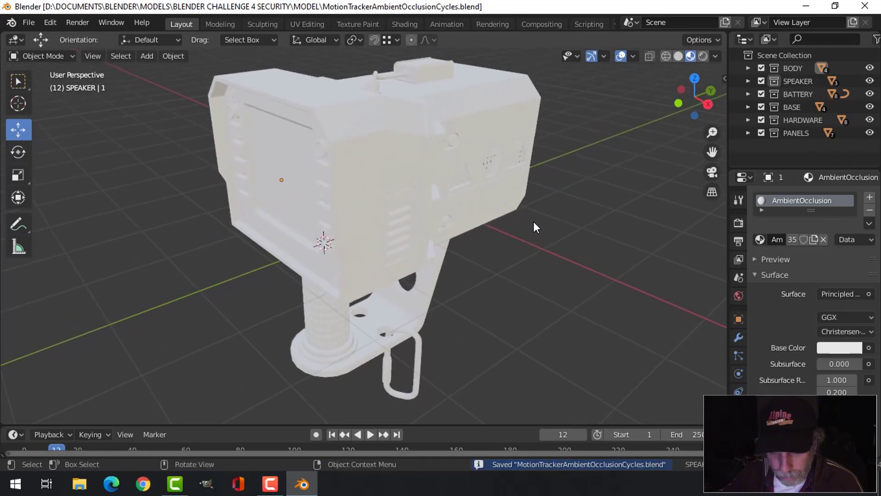
{"action": "key", "text": "shift+a"}
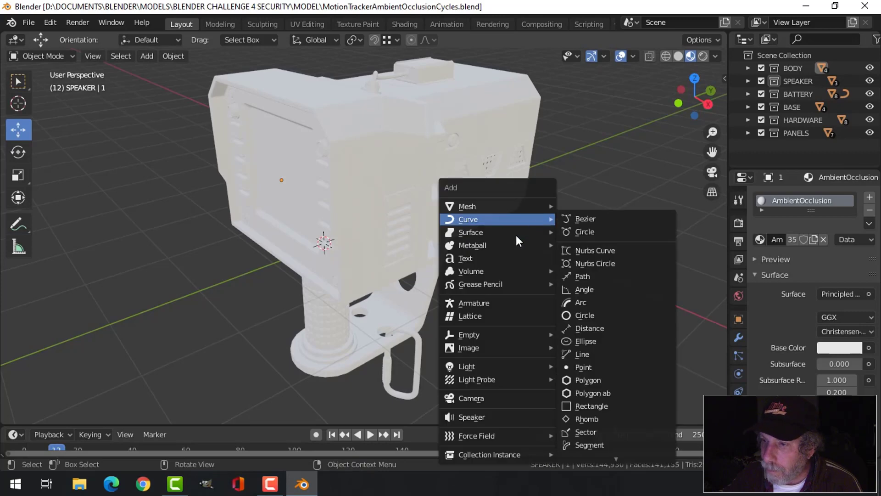
{"action": "left_click", "coordinate": [487, 399]}
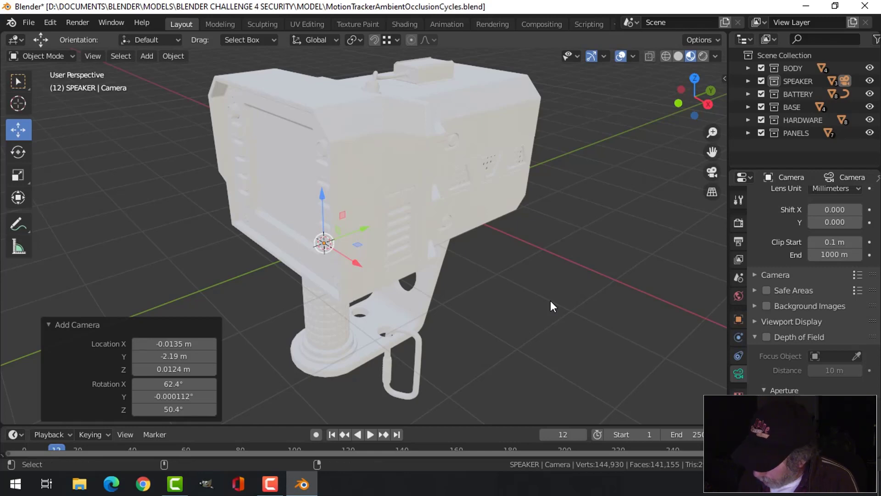
Step: Look through the new camera and reframe the whole tracker model inside its view
{"action": "key", "text": "ctrl+KP_0"}
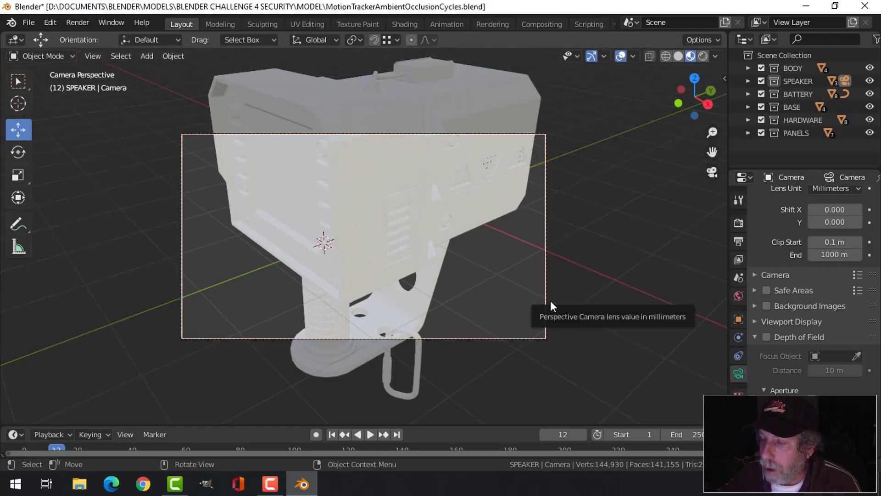
{"action": "key", "text": "n"}
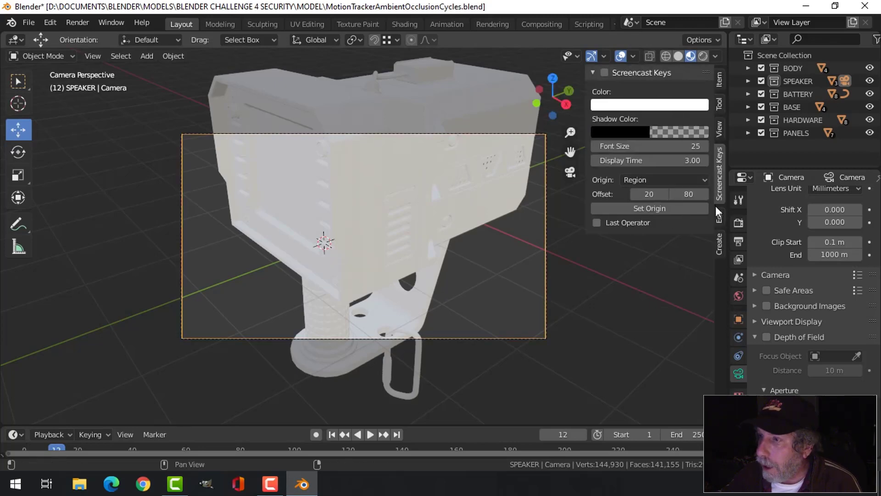
{"action": "left_click", "coordinate": [720, 129]}
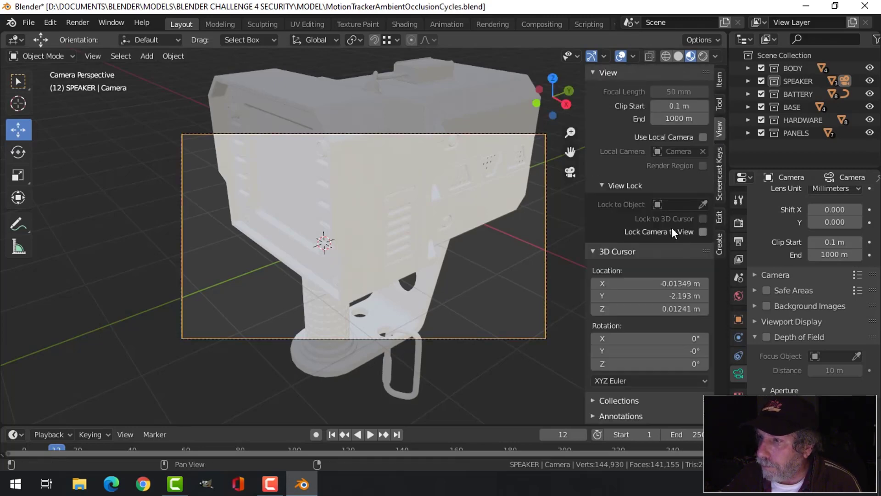
{"action": "key", "text": "n"}
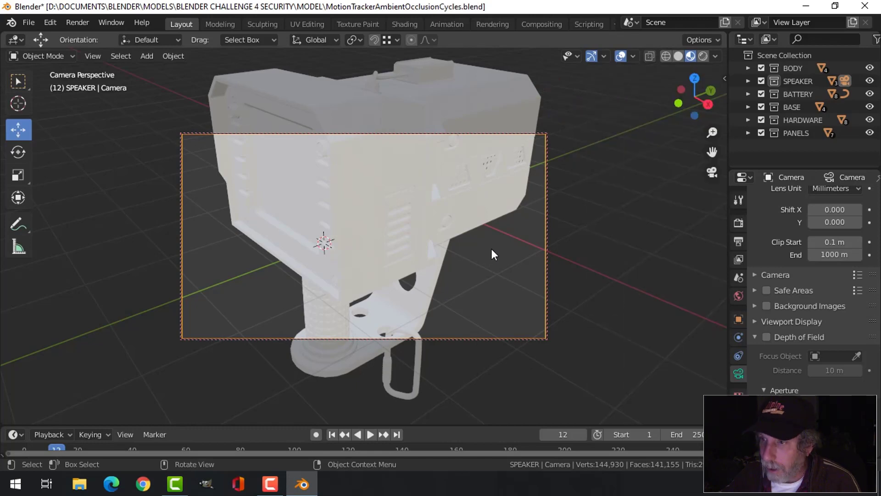
{"action": "scroll", "coordinate": [491, 248], "scroll_direction": "down", "scroll_amount": 3}
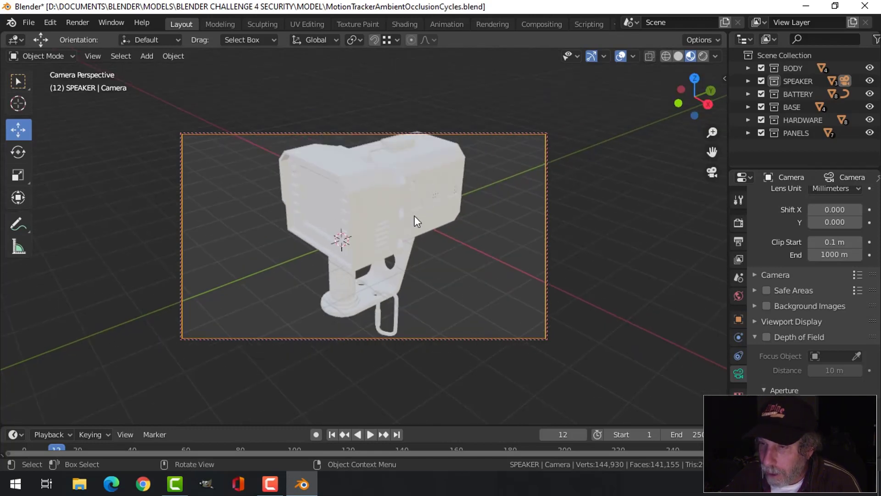
{"action": "middle_click_drag", "start_coordinate": [491, 247], "coordinate": [437, 233]}
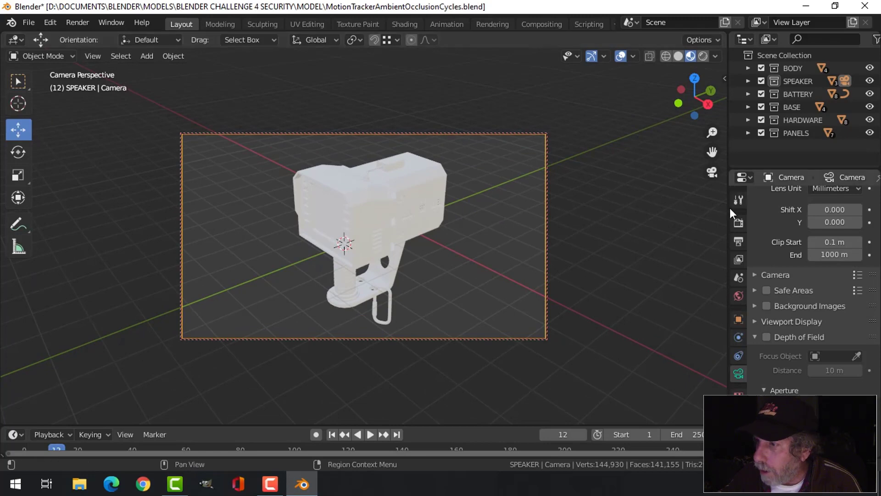
Step: Set Resolution X and Y to 1024 pixels in the output dimensions, then save
{"action": "left_click", "coordinate": [738, 223]}
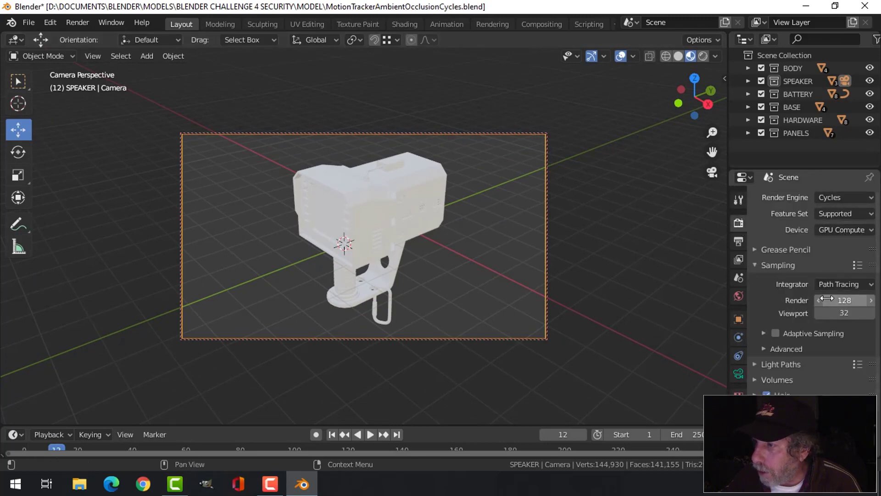
{"action": "left_click", "coordinate": [739, 242]}
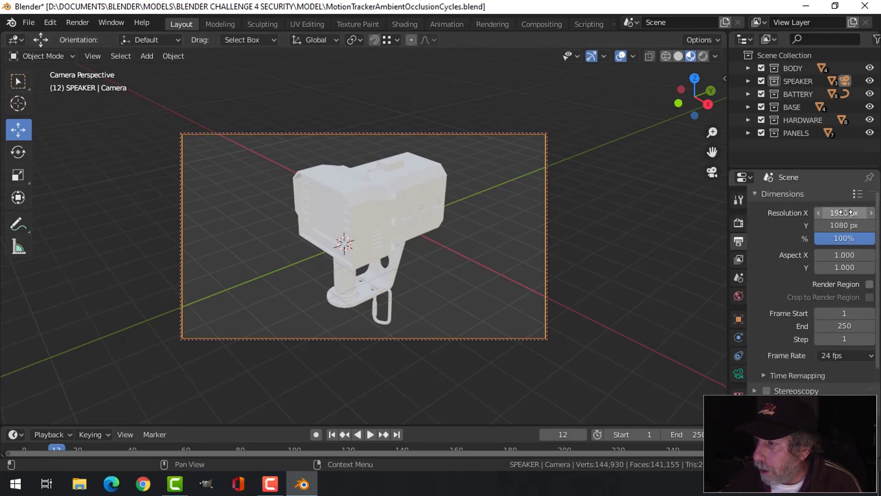
{"action": "left_click", "coordinate": [835, 212]}
{"action": "type", "text": "1024"}
{"action": "key", "text": "Tab"}
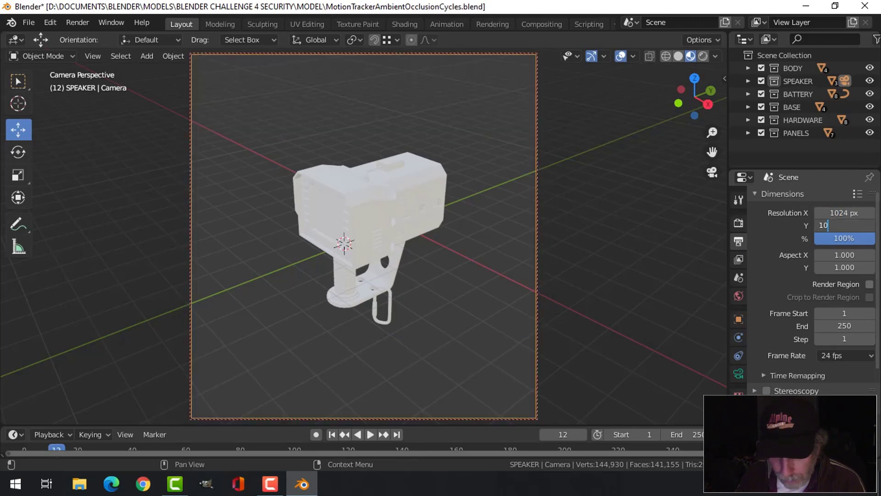
{"action": "type", "text": "1024"}
{"action": "key", "text": "Return"}
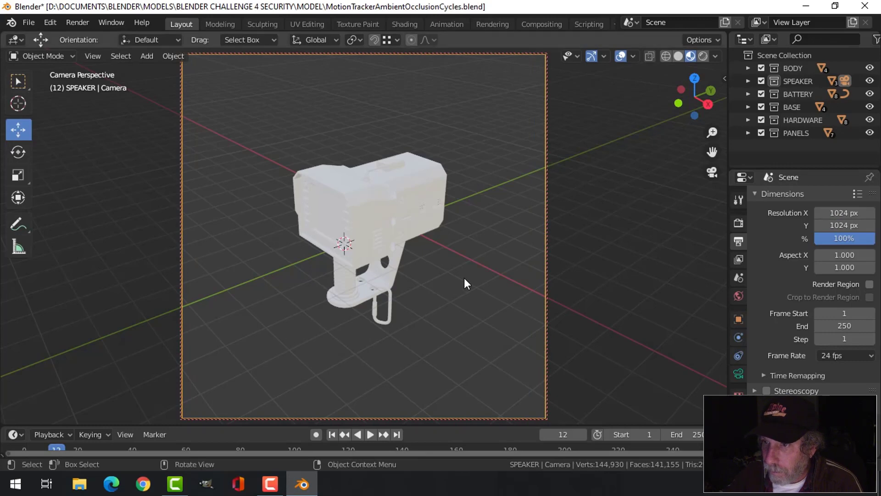
{"action": "scroll", "coordinate": [461, 277], "scroll_direction": "up", "scroll_amount": 3}
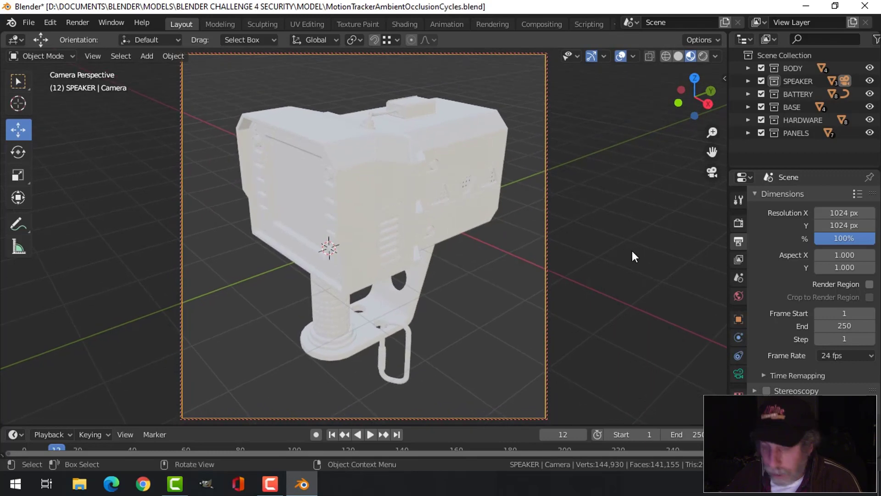
{"action": "key", "text": "ctrl+s"}
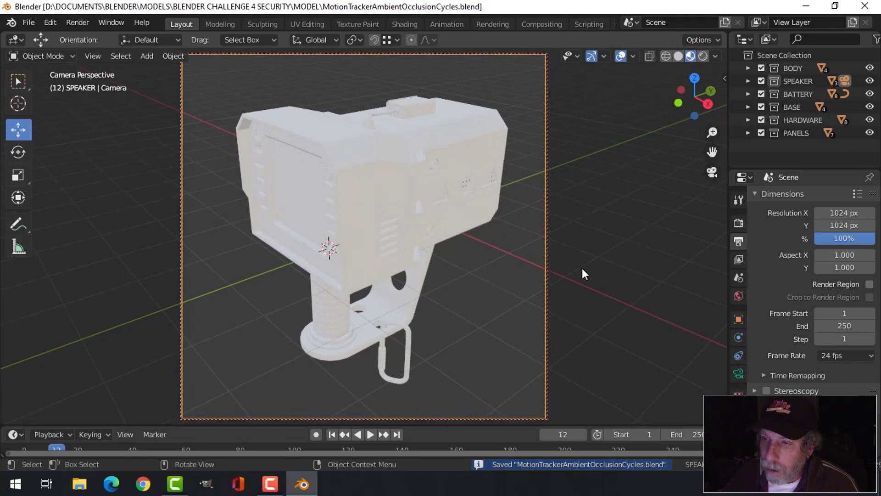
Step: Load HDRI/satara_night_2k.hdr as the world's Environment Texture and return to camera view
{"action": "middle_click_drag", "start_coordinate": [582, 268], "coordinate": [499, 248]}
{"action": "scroll", "coordinate": [582, 266], "scroll_direction": "down", "scroll_amount": 3}
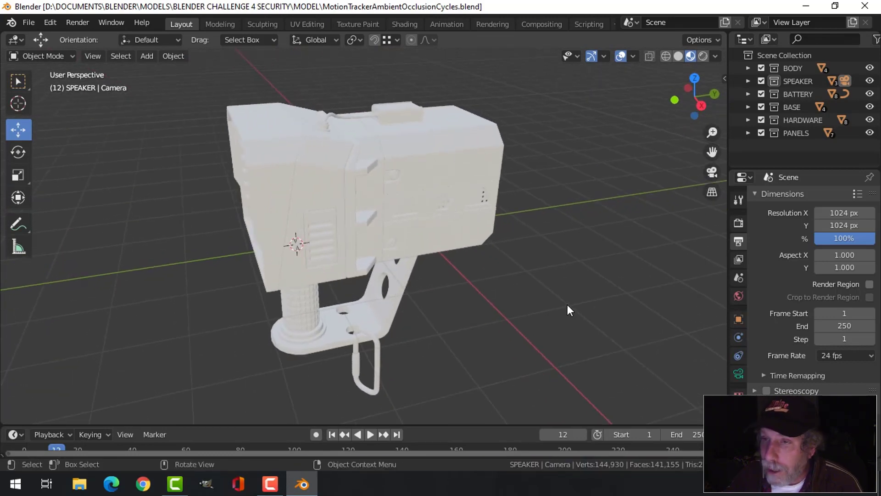
{"action": "left_click", "coordinate": [738, 296]}
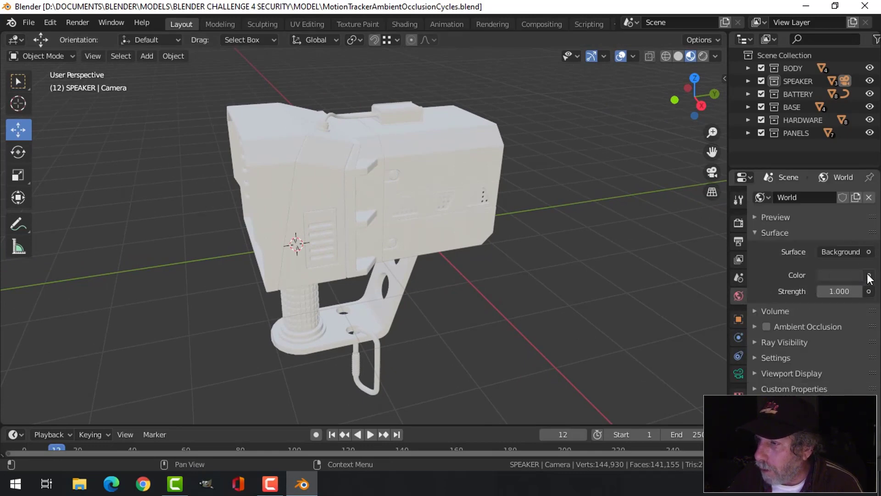
{"action": "left_click", "coordinate": [869, 276]}
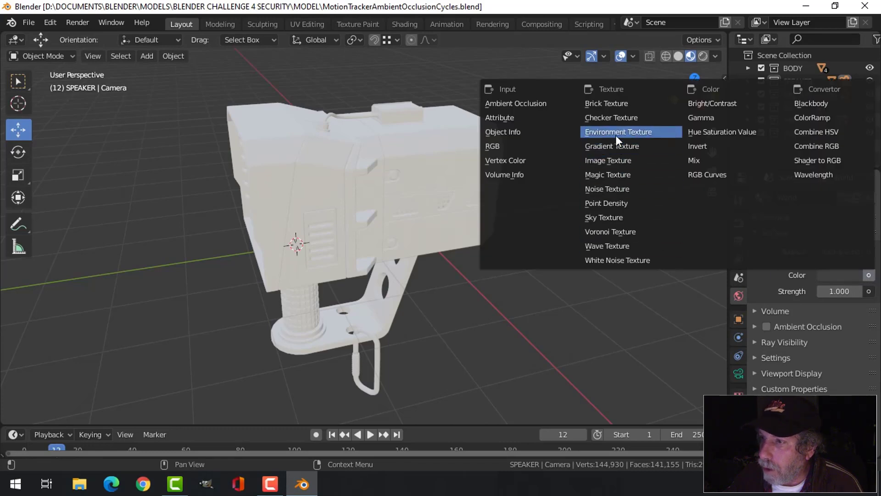
{"action": "left_click", "coordinate": [618, 133]}
{"action": "left_click", "coordinate": [862, 291]}
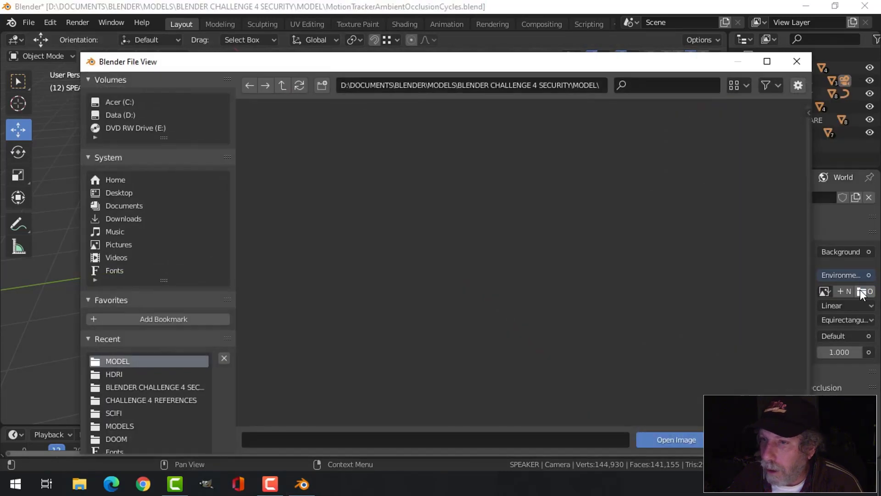
{"action": "left_click", "coordinate": [121, 375]}
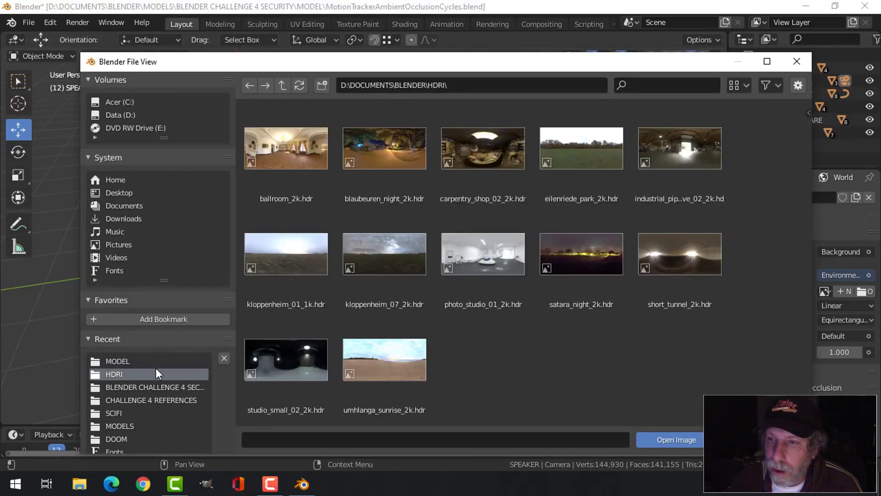
{"action": "left_click", "coordinate": [585, 262]}
{"action": "left_click", "coordinate": [669, 438]}
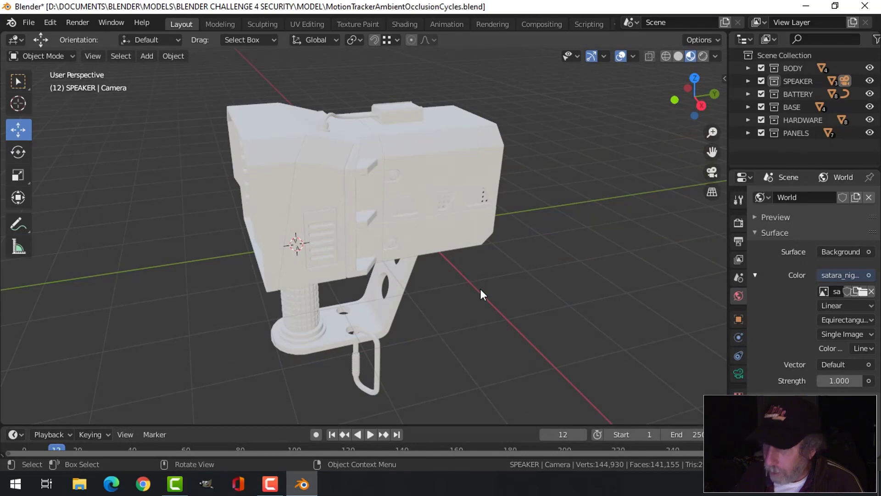
{"action": "key", "text": "KP_0"}
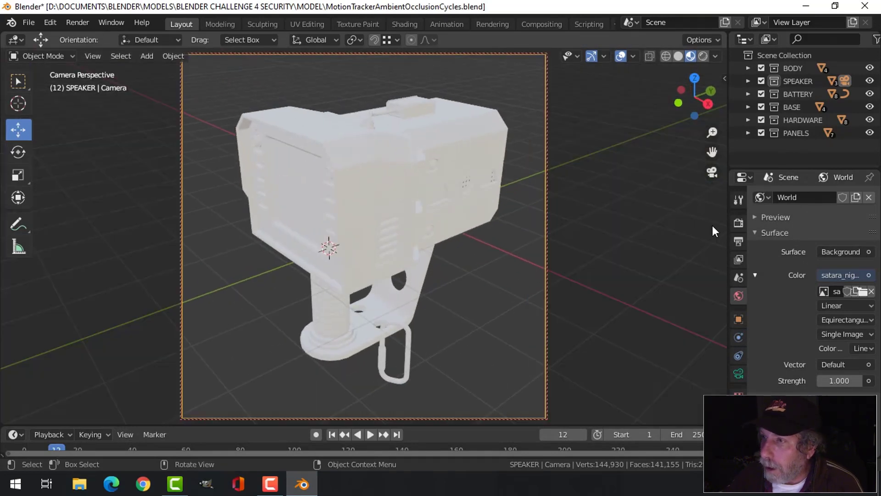
Step: In the Shading workspace, select the speaker body and bring its material nodes into view
{"action": "left_click", "coordinate": [403, 23]}
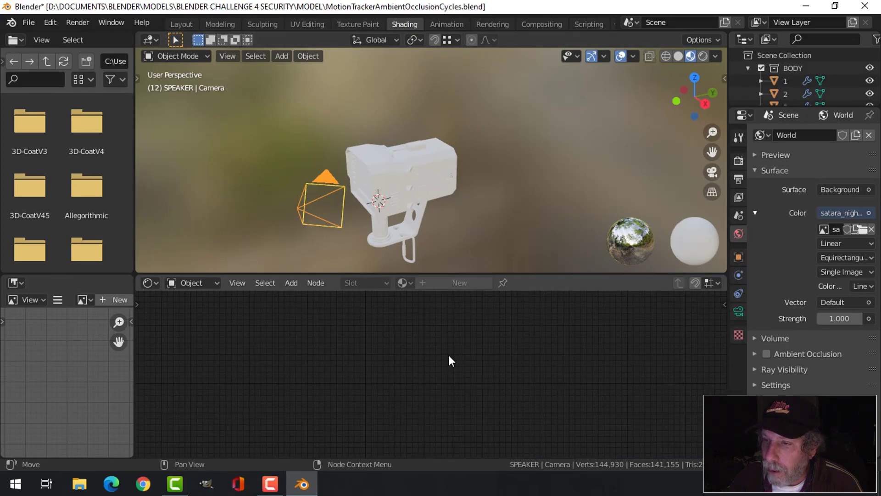
{"action": "left_click", "coordinate": [441, 186]}
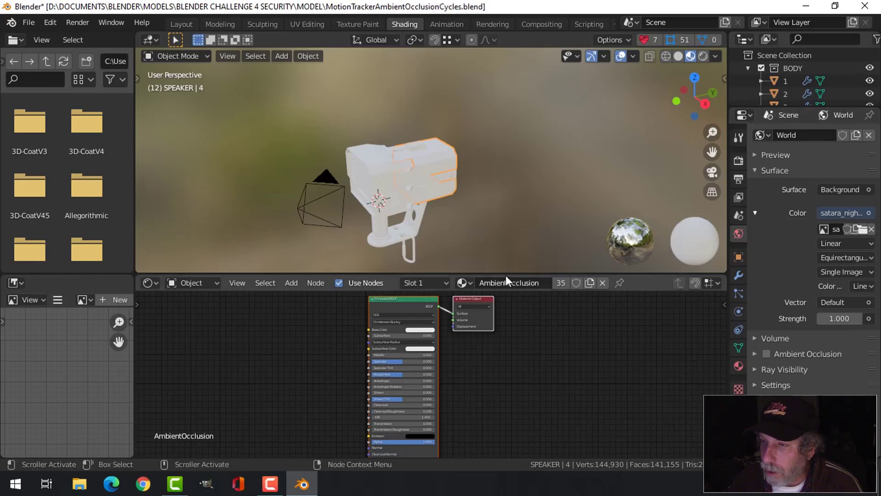
{"action": "left_click_drag", "start_coordinate": [505, 274], "coordinate": [499, 128]}
{"action": "scroll", "coordinate": [426, 264], "scroll_direction": "up", "scroll_amount": 2}
{"action": "middle_click_drag", "start_coordinate": [426, 255], "coordinate": [532, 268]}
Step: Add an Ambient Occlusion node and link its Color to the Principled BSDF Base Color
{"action": "key", "text": "shift+a"}
{"action": "mouse_move", "coordinate": [277, 255]}
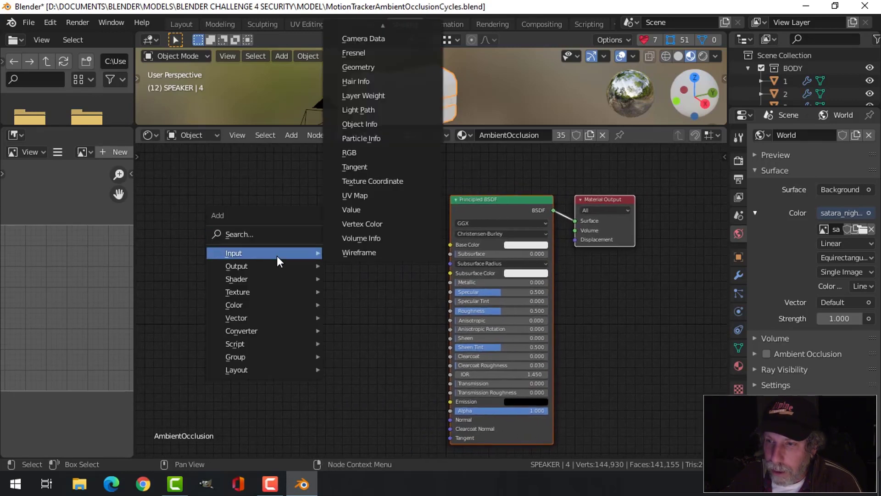
{"action": "scroll", "coordinate": [364, 56], "scroll_direction": "up", "scroll_amount": 2}
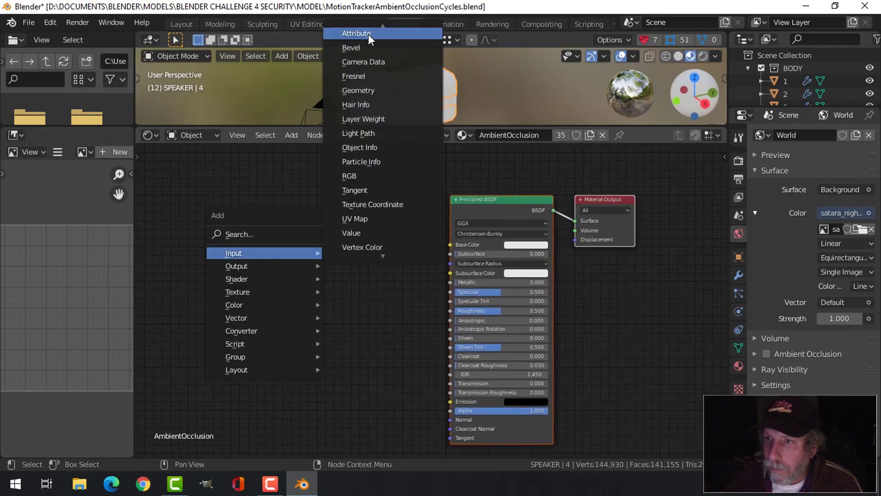
{"action": "scroll", "coordinate": [369, 34], "scroll_direction": "up", "scroll_amount": 5}
{"action": "scroll", "coordinate": [369, 34], "scroll_direction": "down", "scroll_amount": 4}
{"action": "scroll", "coordinate": [370, 34], "scroll_direction": "up", "scroll_amount": 16}
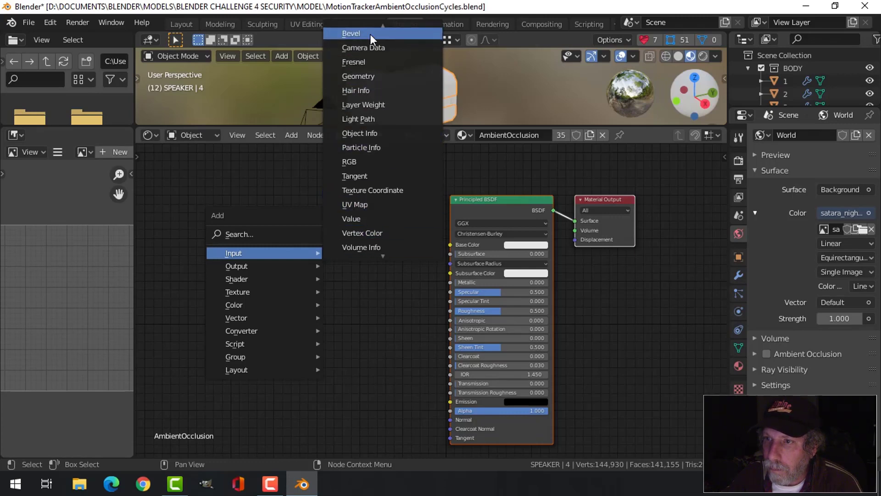
{"action": "scroll", "coordinate": [370, 34], "scroll_direction": "up", "scroll_amount": 2}
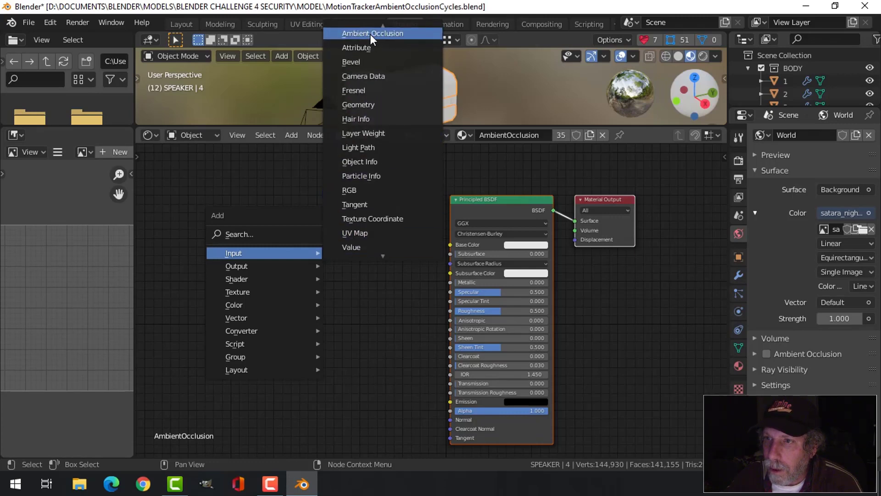
{"action": "left_click", "coordinate": [370, 33]}
{"action": "left_click", "coordinate": [315, 228]}
{"action": "scroll", "coordinate": [310, 225], "scroll_direction": "up", "scroll_amount": 2}
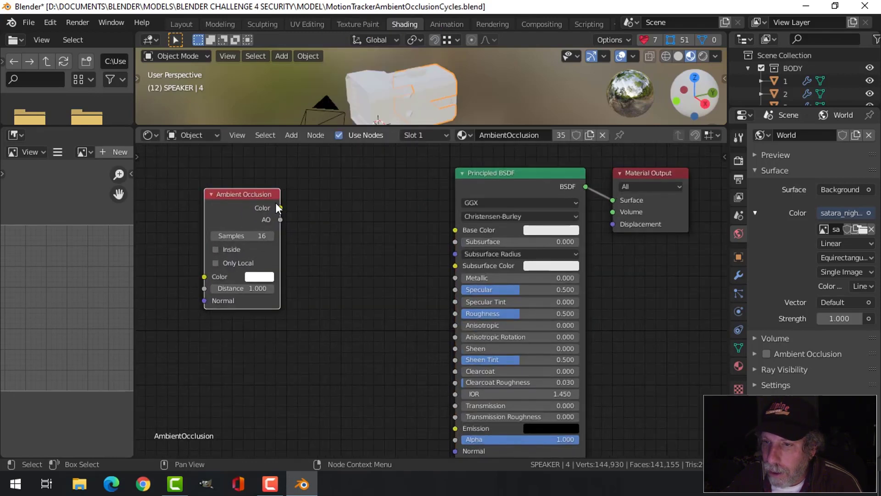
{"action": "mouse_move", "coordinate": [280, 208]}
{"action": "left_mouse_down"}
{"action": "mouse_move", "coordinate": [334, 206]}
{"action": "mouse_move", "coordinate": [455, 229]}
{"action": "left_mouse_up"}
{"action": "scroll", "coordinate": [403, 248], "scroll_direction": "down", "scroll_amount": 1}
{"action": "scroll", "coordinate": [390, 258], "scroll_direction": "left", "scroll_amount": 3, "text": "ctrl"}
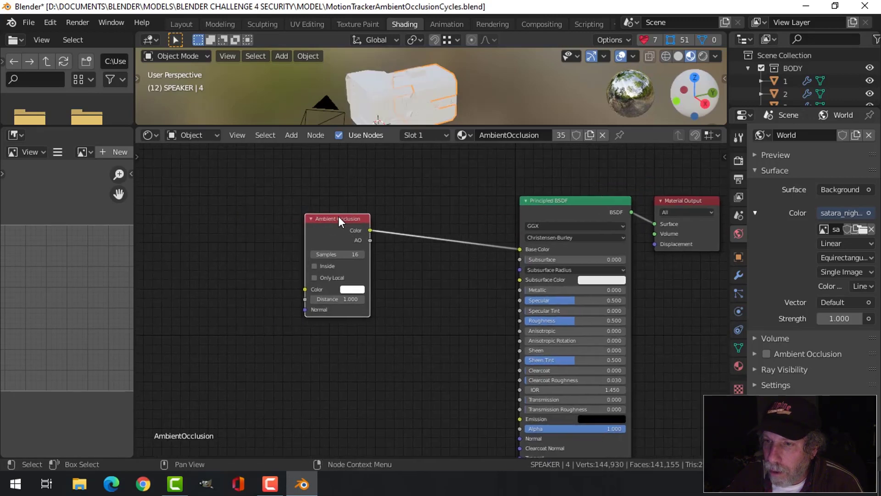
{"action": "left_click_drag", "start_coordinate": [321, 216], "coordinate": [208, 211]}
Step: Insert a ColorRamp on that link and move its black stop to 0.341
{"action": "key", "text": "shift+a"}
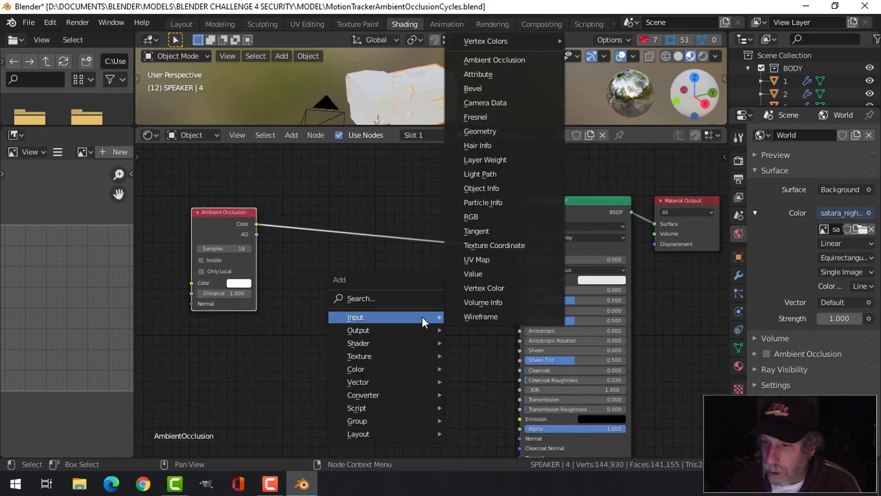
{"action": "mouse_move", "coordinate": [390, 395]}
{"action": "left_click", "coordinate": [488, 238]}
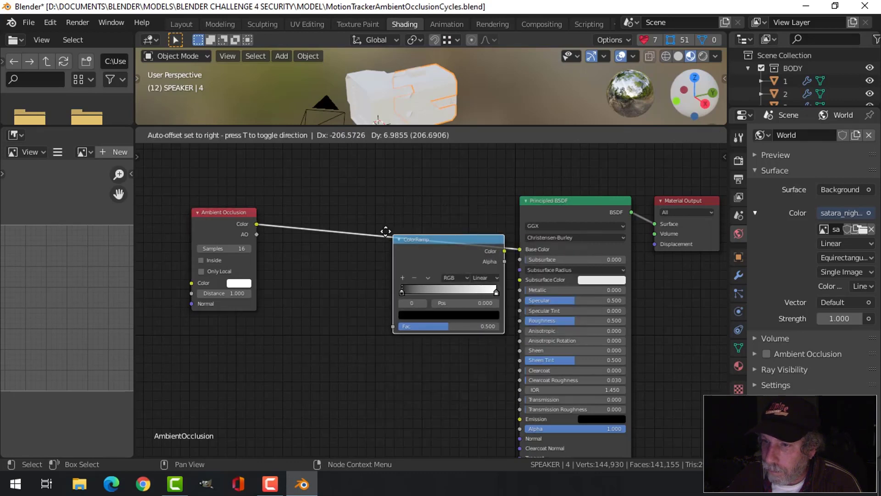
{"action": "left_click", "coordinate": [347, 200]}
{"action": "scroll", "coordinate": [374, 257], "scroll_direction": "up", "scroll_amount": 2}
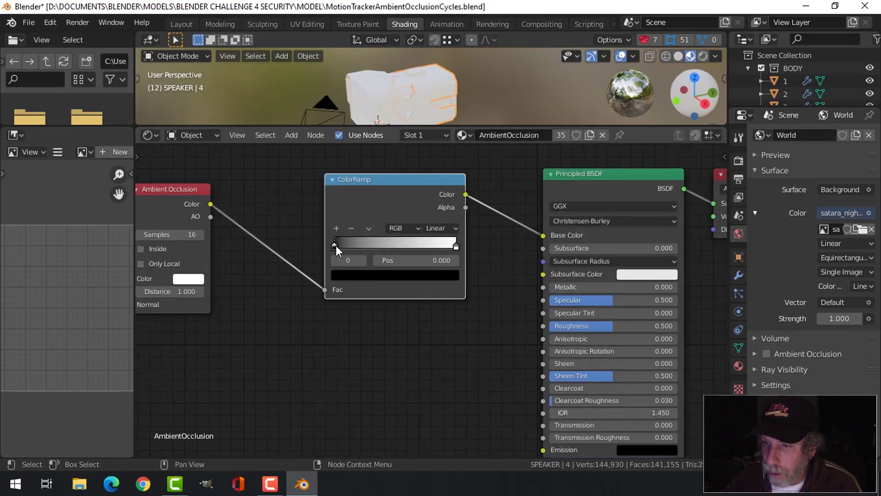
{"action": "left_click_drag", "start_coordinate": [336, 246], "coordinate": [380, 246]}
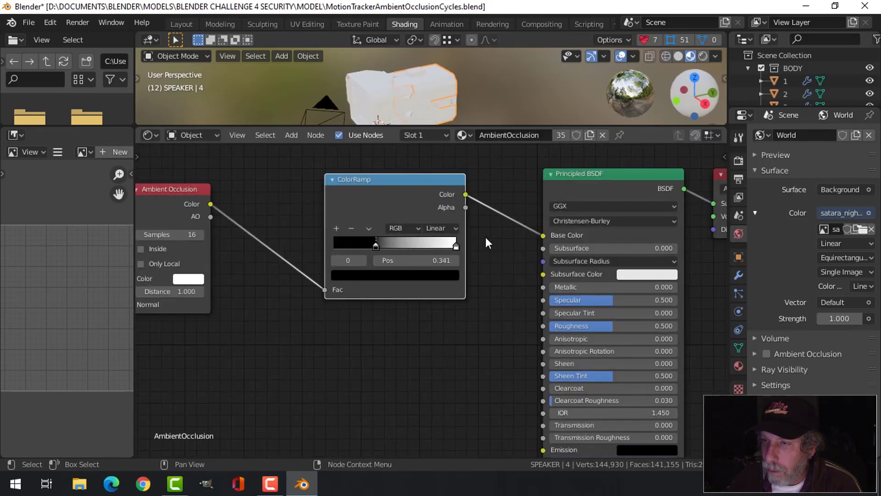
Step: Back in the Layout workspace, enable scene lights and scene world in viewport shading
{"action": "left_click", "coordinate": [182, 24]}
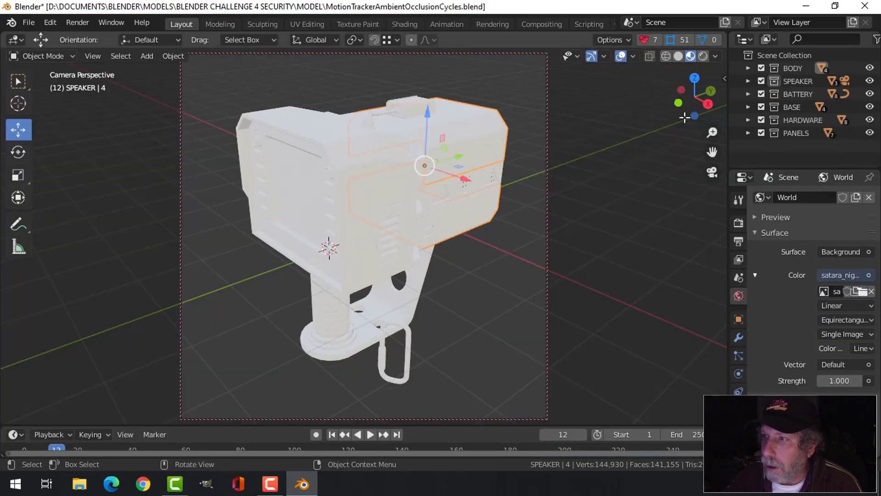
{"action": "left_click", "coordinate": [715, 55]}
{"action": "left_click", "coordinate": [667, 120]}
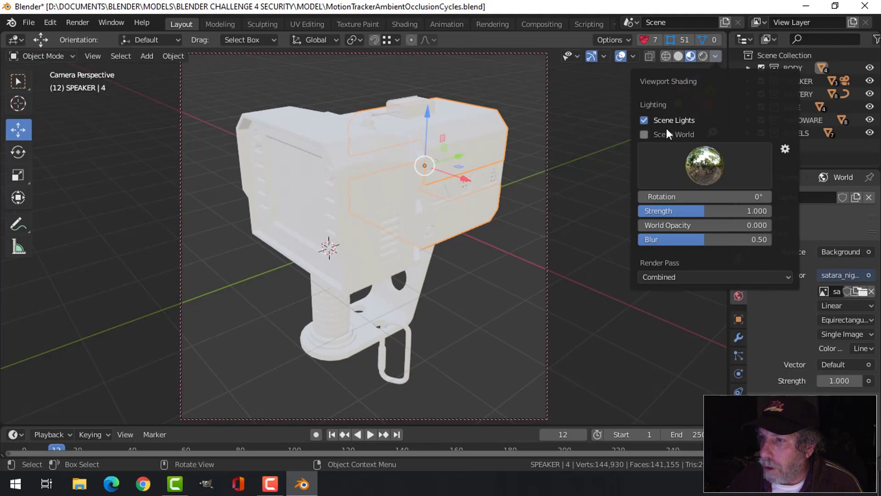
{"action": "left_click", "coordinate": [670, 134]}
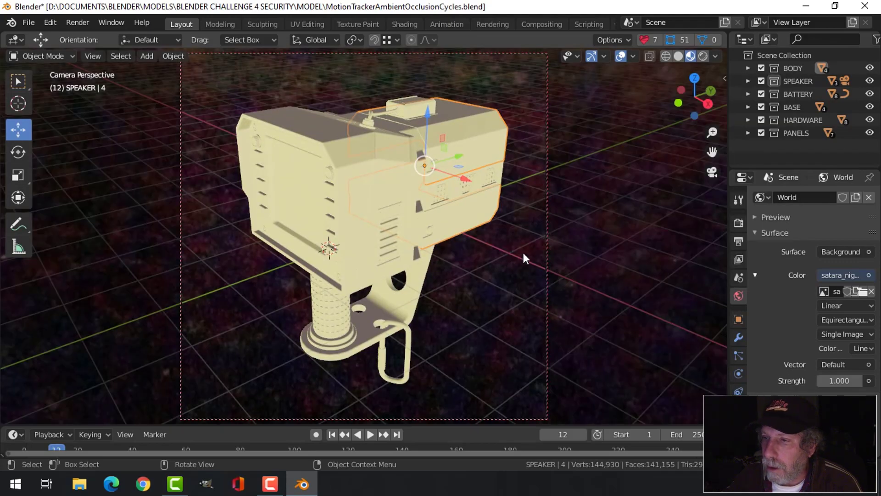
{"action": "middle_click_drag", "start_coordinate": [519, 252], "coordinate": [527, 244]}
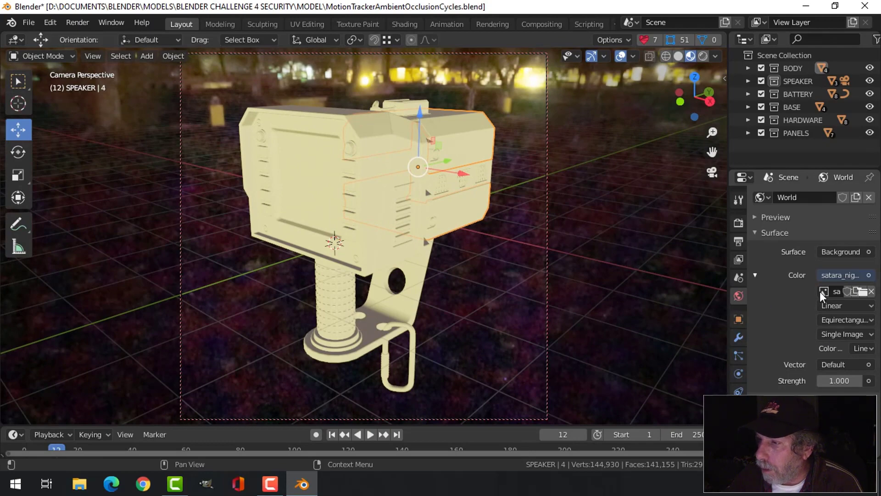
Step: Swap the world environment image for short_tunnel_2k.hdr from the HDRI folder
{"action": "left_click", "coordinate": [871, 292]}
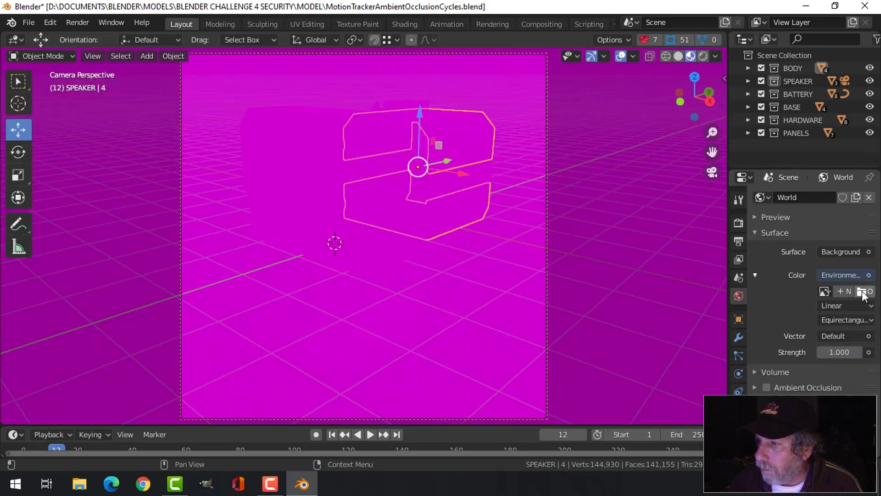
{"action": "left_click", "coordinate": [861, 291]}
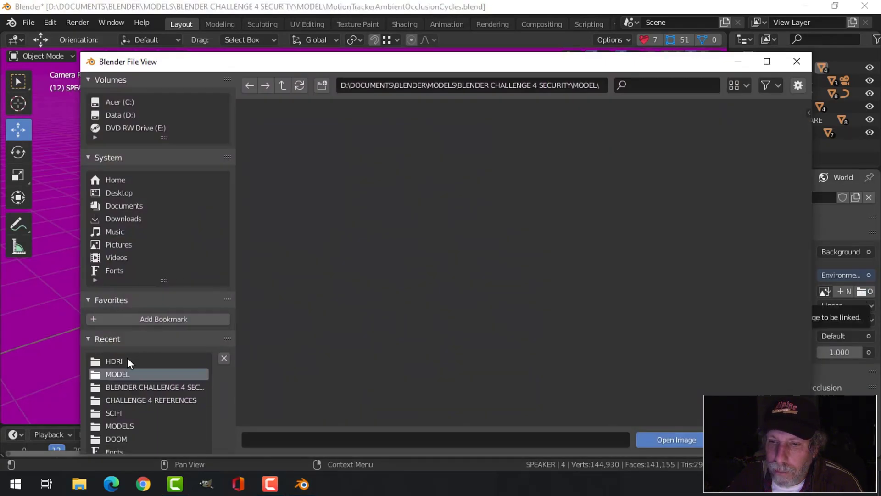
{"action": "left_click", "coordinate": [123, 361]}
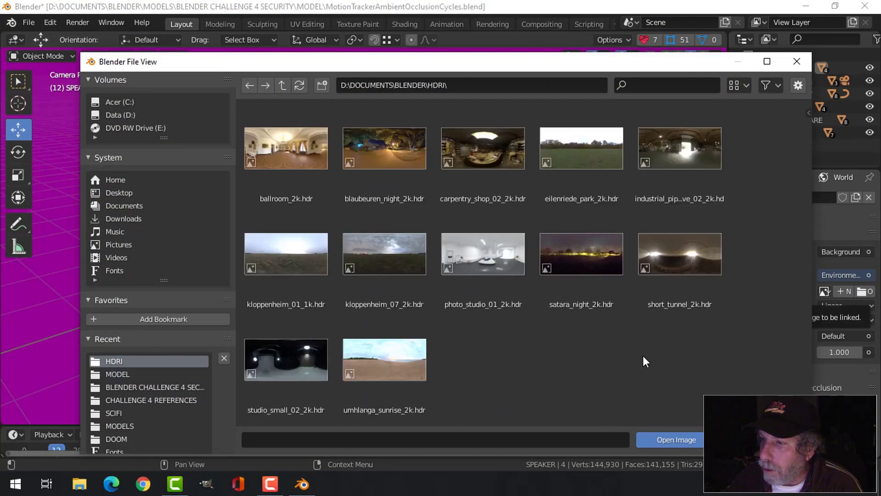
{"action": "left_click", "coordinate": [692, 260]}
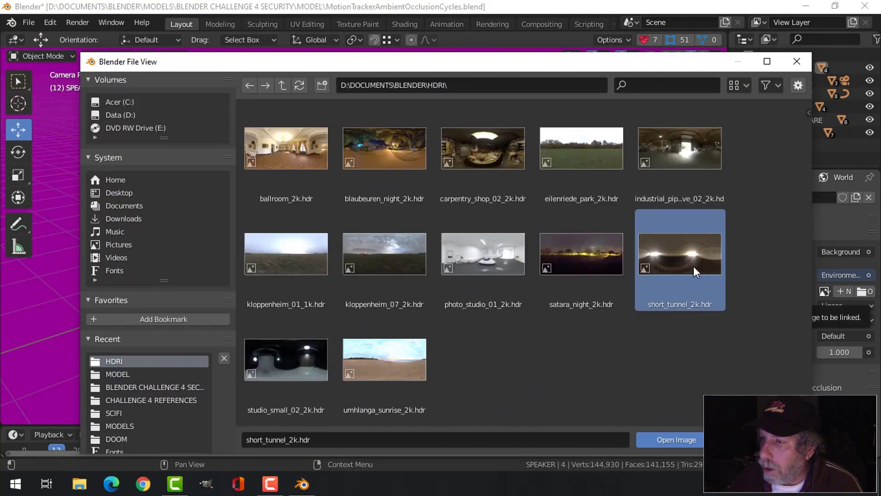
{"action": "left_click", "coordinate": [663, 442]}
{"action": "mouse_move", "coordinate": [467, 272]}
{"action": "middle_mouse_down"}
{"action": "mouse_move", "coordinate": [440, 279]}
{"action": "mouse_move", "coordinate": [450, 276]}
{"action": "middle_mouse_up"}
Step: Turn on Film > Transparent and preview the rendered shading before returning to material preview
{"action": "left_click", "coordinate": [738, 240]}
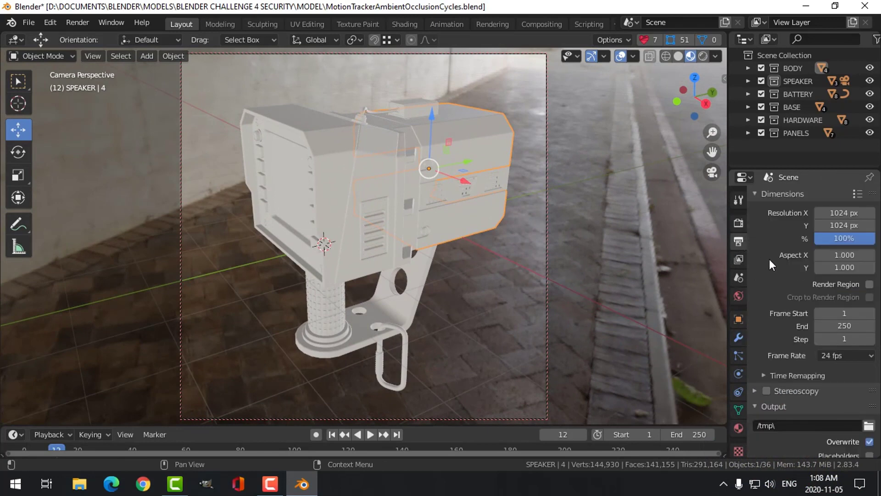
{"action": "left_click", "coordinate": [738, 224]}
{"action": "scroll", "coordinate": [780, 358], "scroll_direction": "down", "scroll_amount": 2}
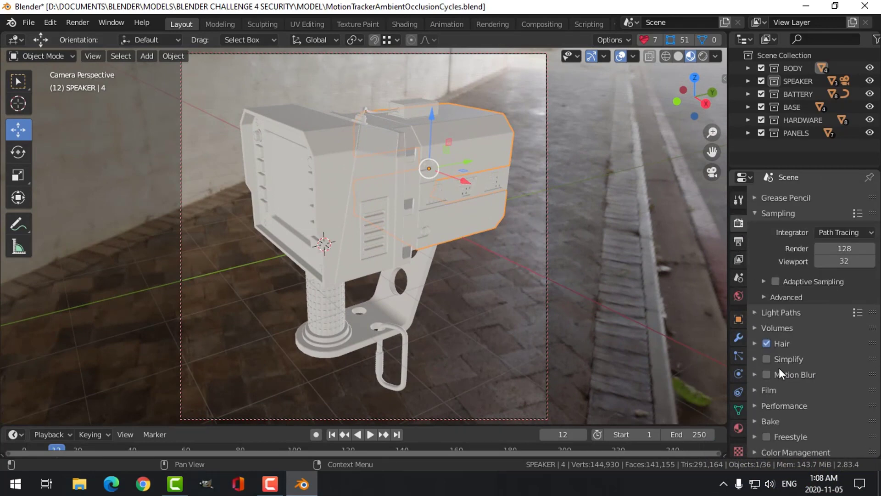
{"action": "left_click", "coordinate": [755, 388]}
{"action": "scroll", "coordinate": [784, 399], "scroll_direction": "down", "scroll_amount": 3}
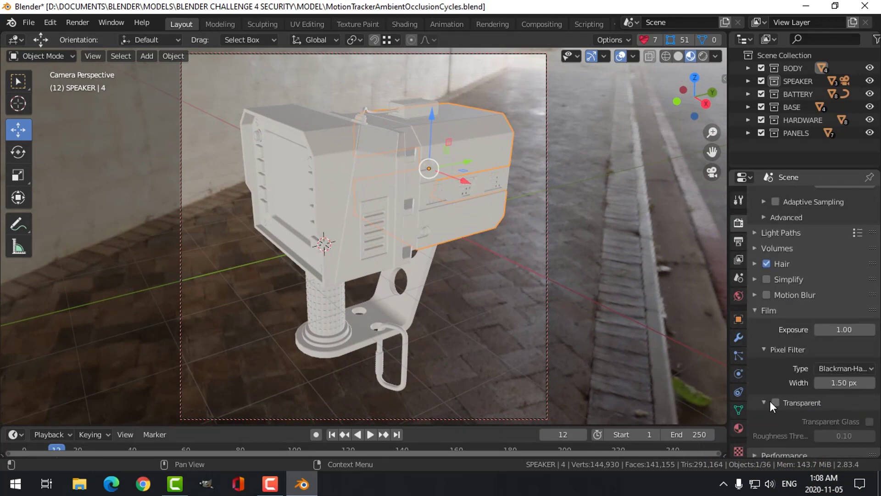
{"action": "left_click", "coordinate": [776, 403]}
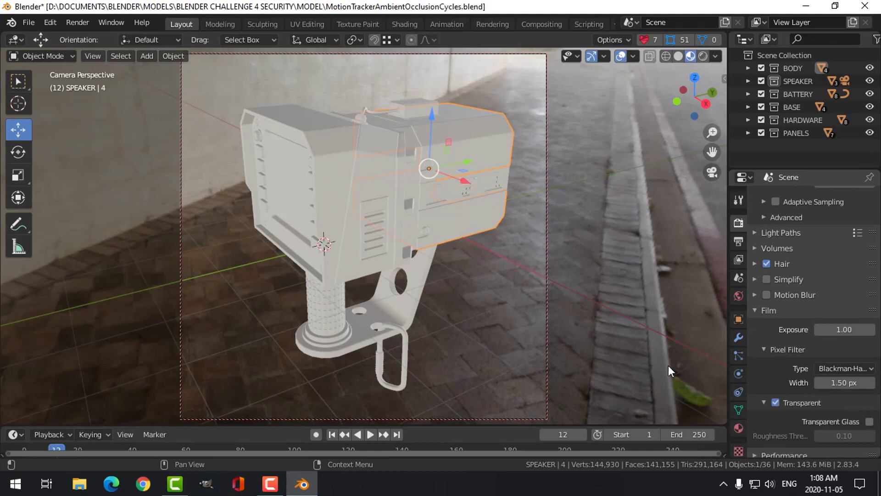
{"action": "left_click", "coordinate": [702, 56]}
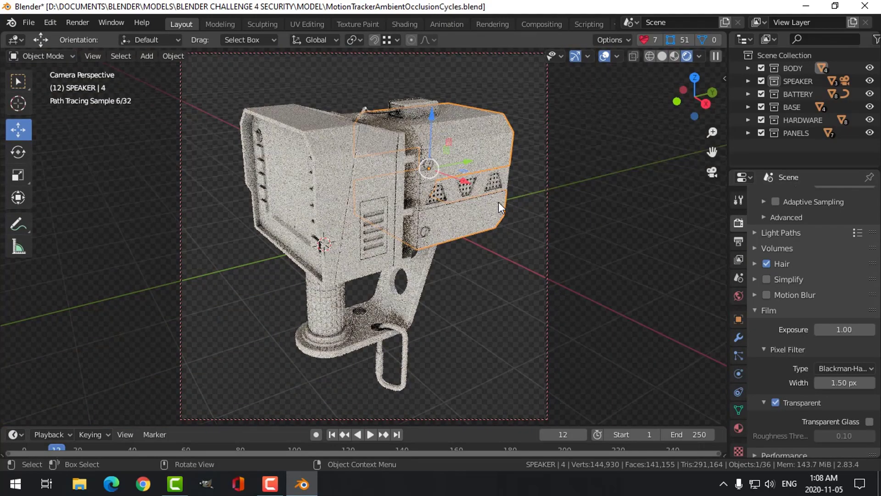
{"action": "left_click", "coordinate": [676, 54]}
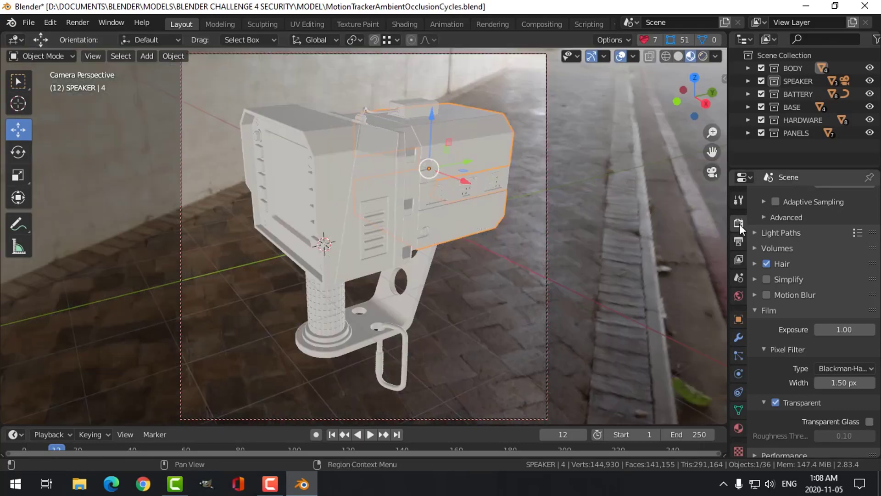
Step: Set the Cycles render samples to 200
{"action": "scroll", "coordinate": [776, 242], "scroll_direction": "up", "scroll_amount": 6}
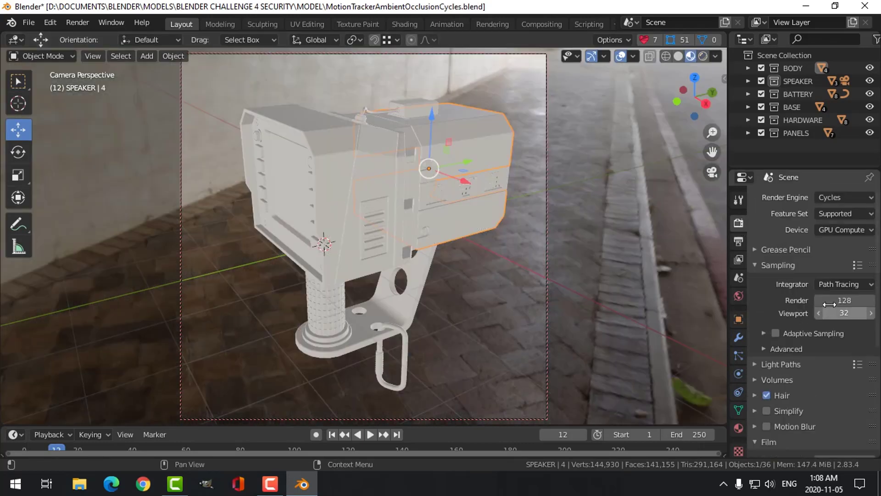
{"action": "left_click", "coordinate": [844, 300]}
{"action": "type", "text": "200"}
{"action": "key", "text": "Return"}
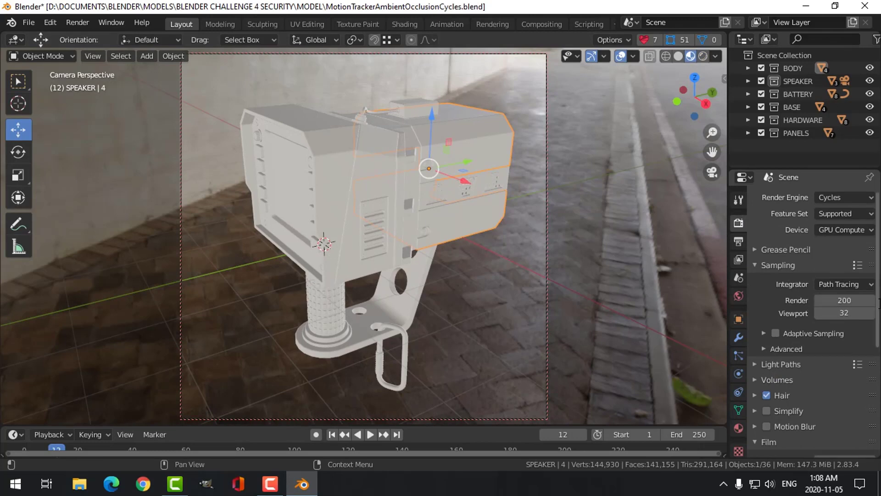
Step: Enable Denoising in the View Layer properties and save the blend file
{"action": "left_click", "coordinate": [738, 244]}
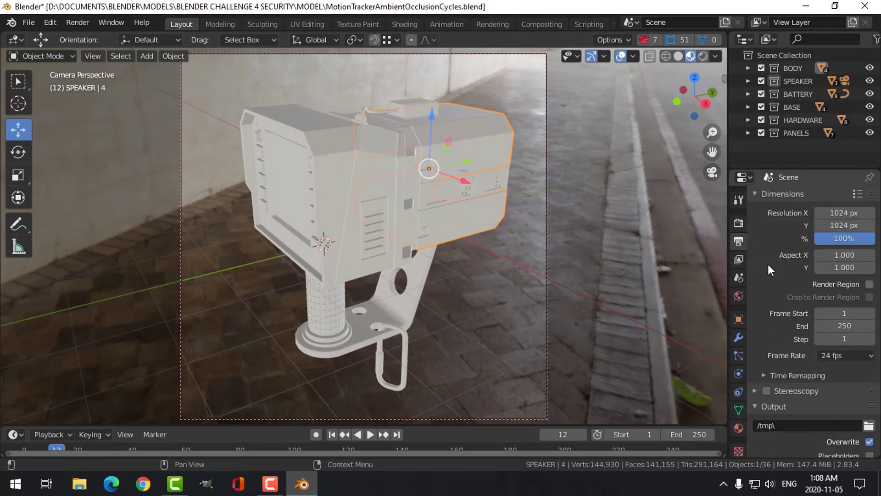
{"action": "left_click", "coordinate": [739, 258]}
{"action": "scroll", "coordinate": [789, 344], "scroll_direction": "down", "scroll_amount": 5}
{"action": "scroll", "coordinate": [790, 385], "scroll_direction": "down", "scroll_amount": 6}
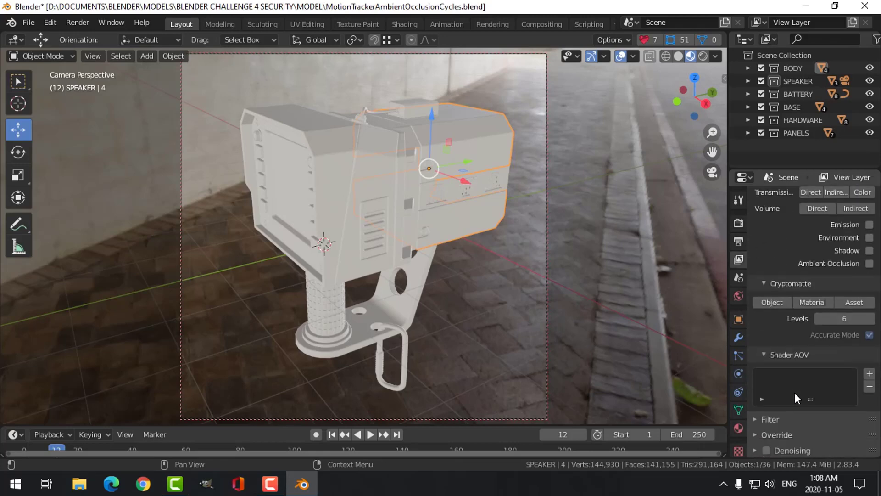
{"action": "left_click", "coordinate": [767, 450]}
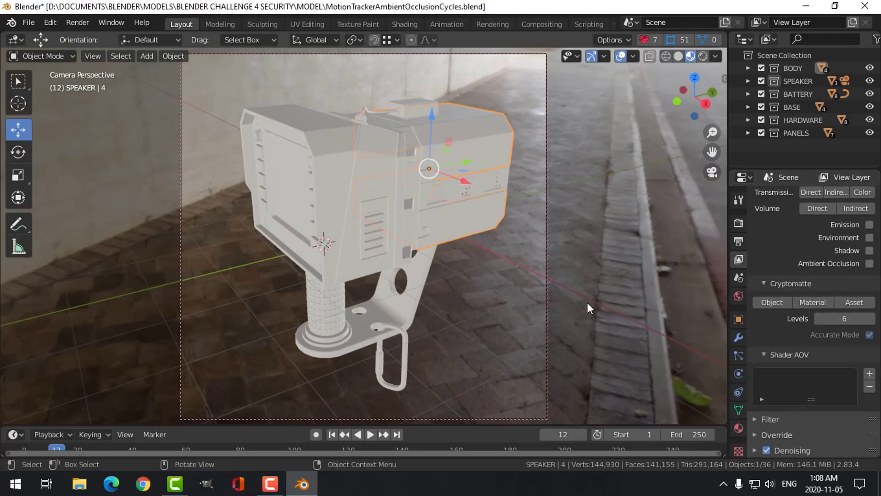
{"action": "key", "text": "ctrl+s"}
{"action": "left_click", "coordinate": [561, 272]}
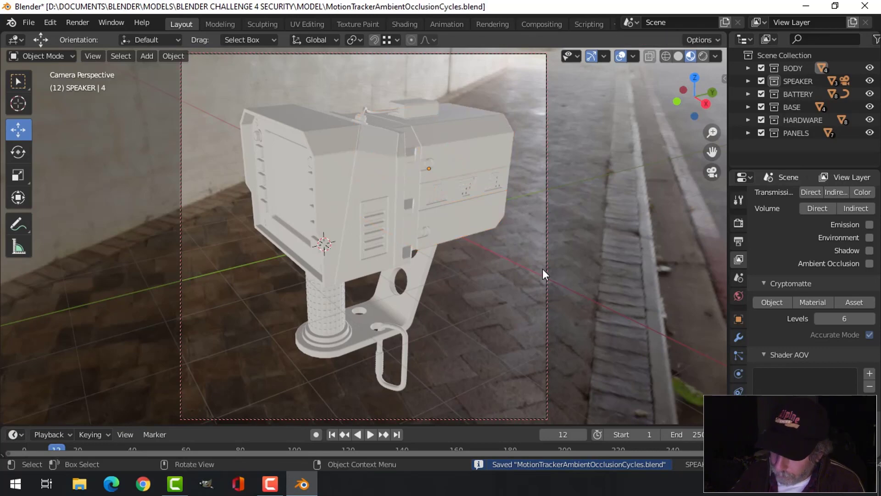
Step: Render frame 12 with F12, zoom around the occlusion-shaded tracker, then close the render window
{"action": "key", "text": "F12"}
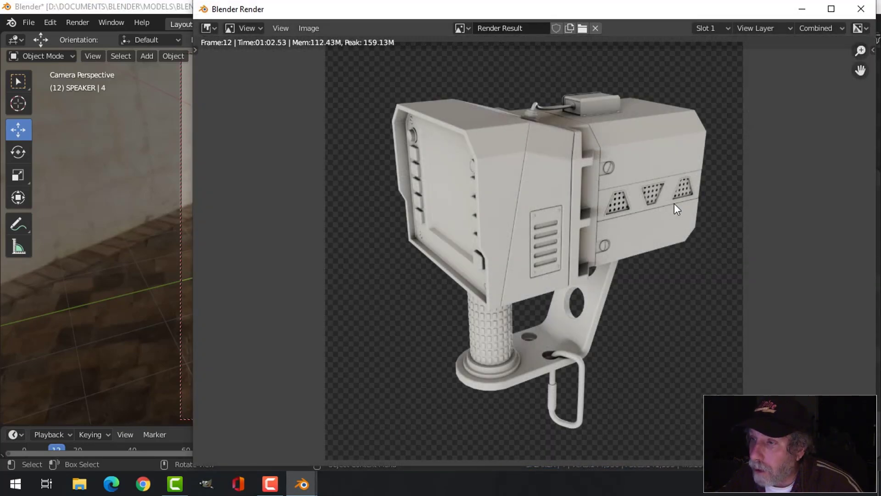
{"action": "scroll", "coordinate": [657, 204], "scroll_direction": "up", "scroll_amount": 1}
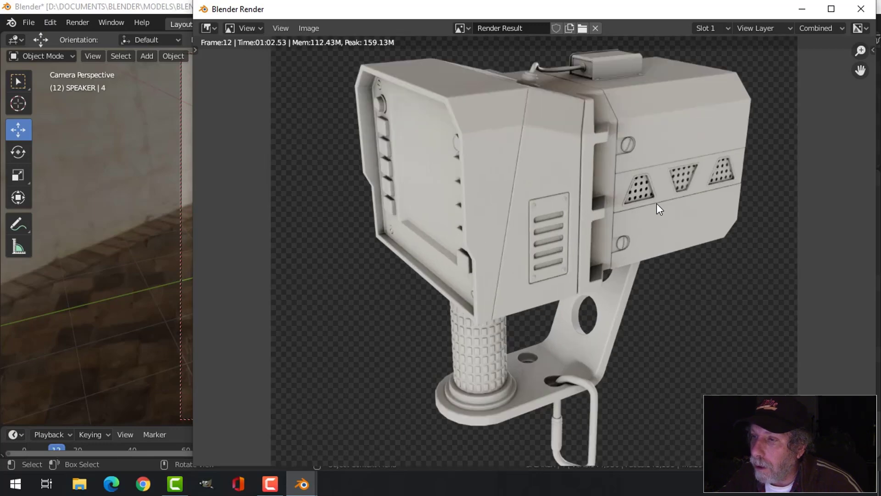
{"action": "scroll", "coordinate": [659, 208], "scroll_direction": "up", "scroll_amount": 1}
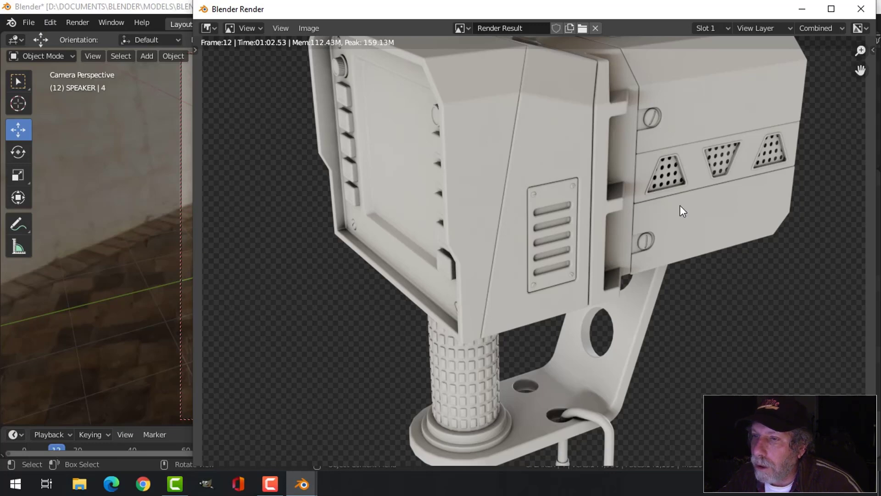
{"action": "scroll", "coordinate": [680, 206], "scroll_direction": "down", "scroll_amount": 2}
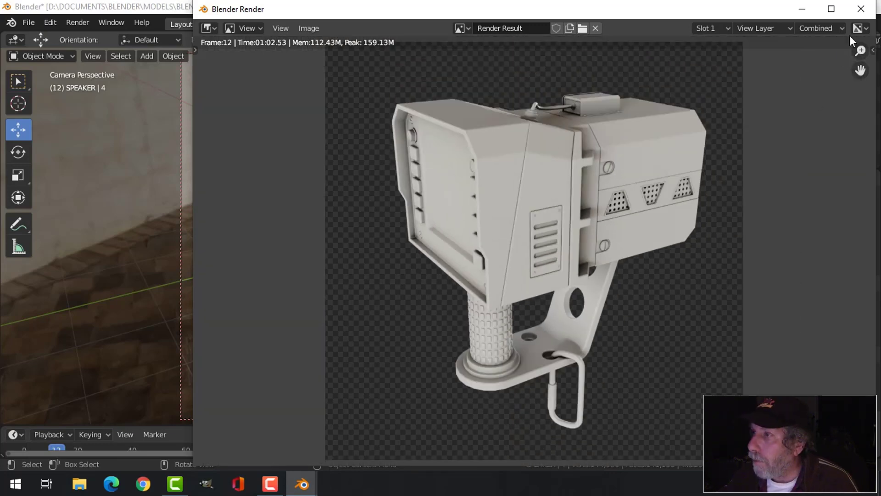
{"action": "left_click", "coordinate": [862, 9]}
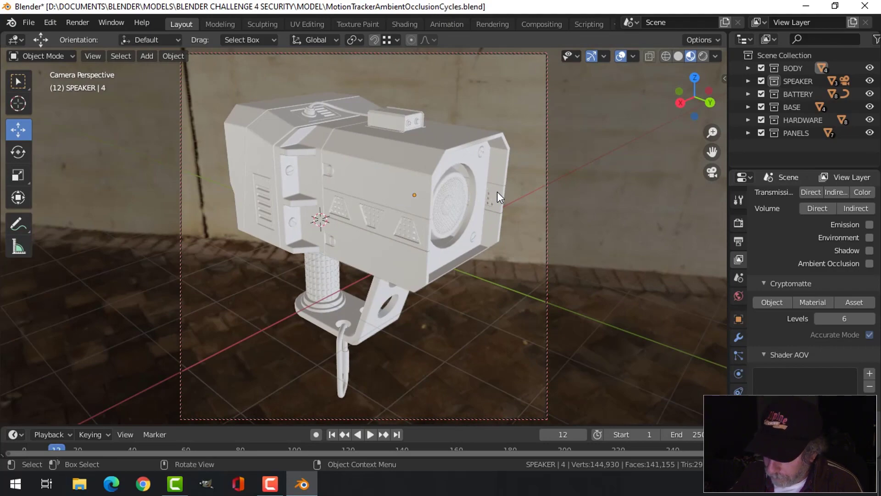
Step: Re-render frame 12 from the new camera angle and zoom in and out of the result
{"action": "key", "text": "F11"}
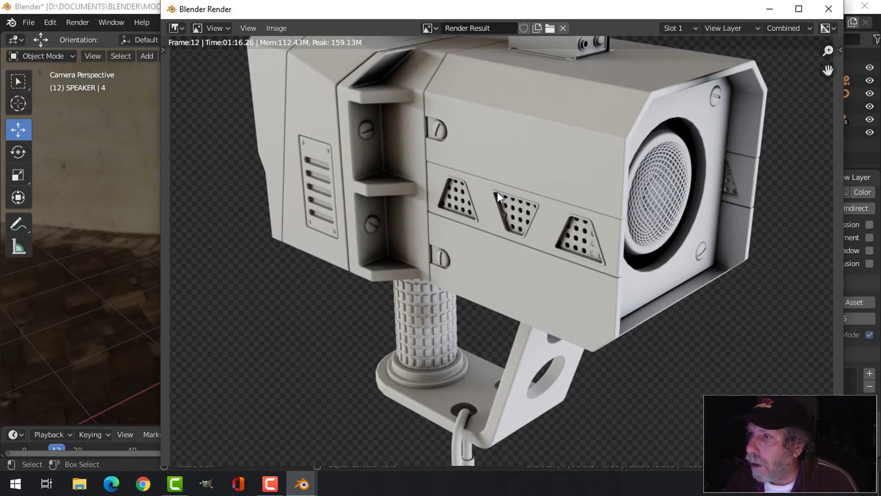
{"action": "scroll", "coordinate": [497, 191], "scroll_direction": "down", "scroll_amount": 2}
{"action": "scroll", "coordinate": [498, 192], "scroll_direction": "up", "scroll_amount": 1}
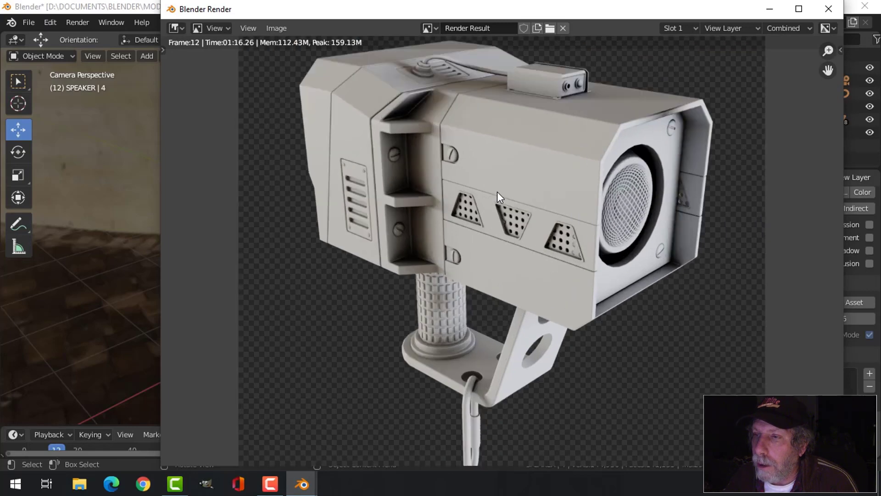
{"action": "scroll", "coordinate": [497, 192], "scroll_direction": "up", "scroll_amount": 1}
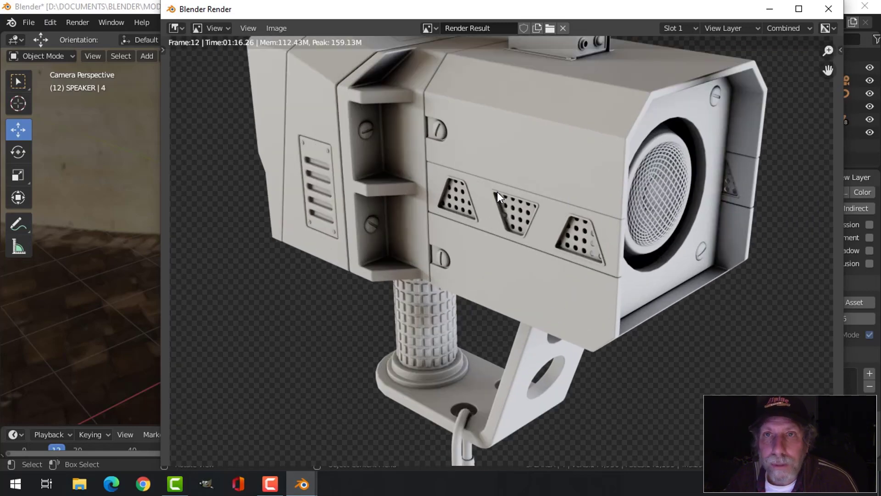
{"action": "scroll", "coordinate": [497, 192], "scroll_direction": "down", "scroll_amount": 3}
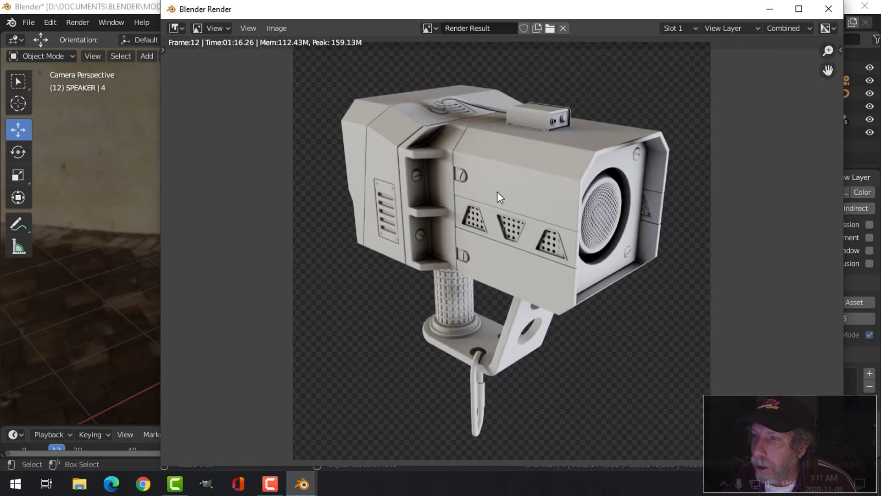